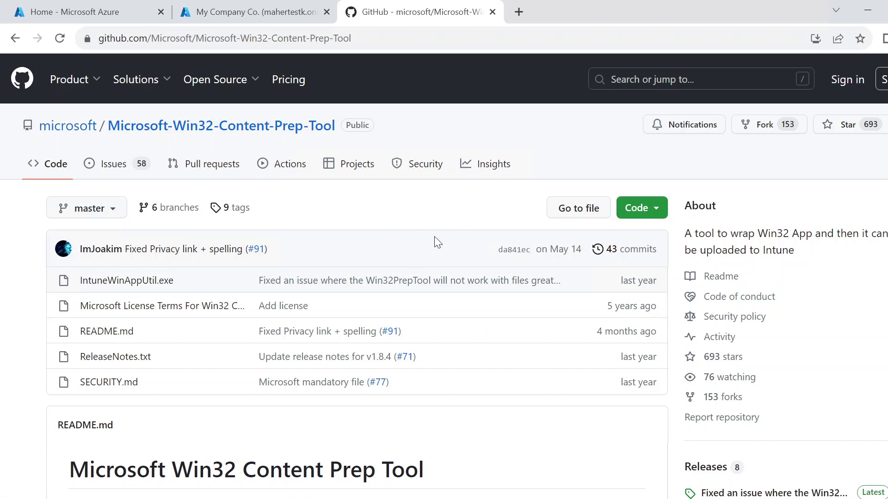
# - Download Microsoft-Win32-Content-Prep-Tool-master as a ZIP from GitHub and show it in Downloads
pyautogui.click(654, 211)
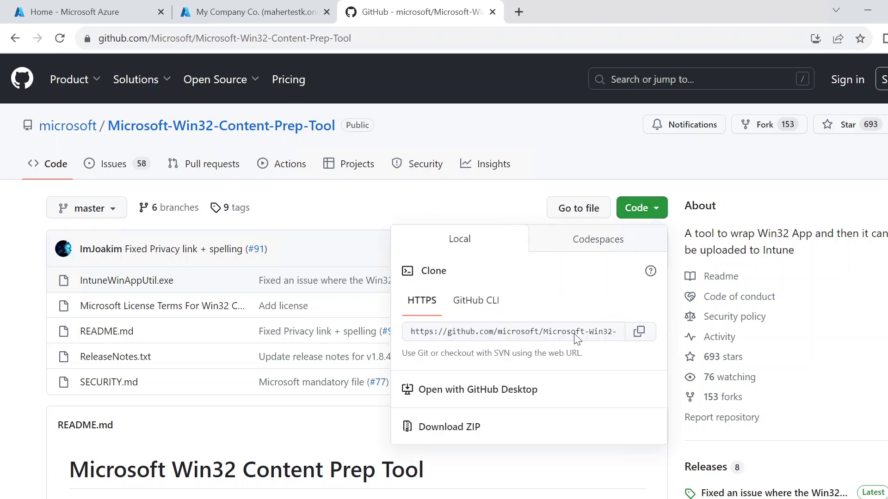
pyautogui.click(474, 436)
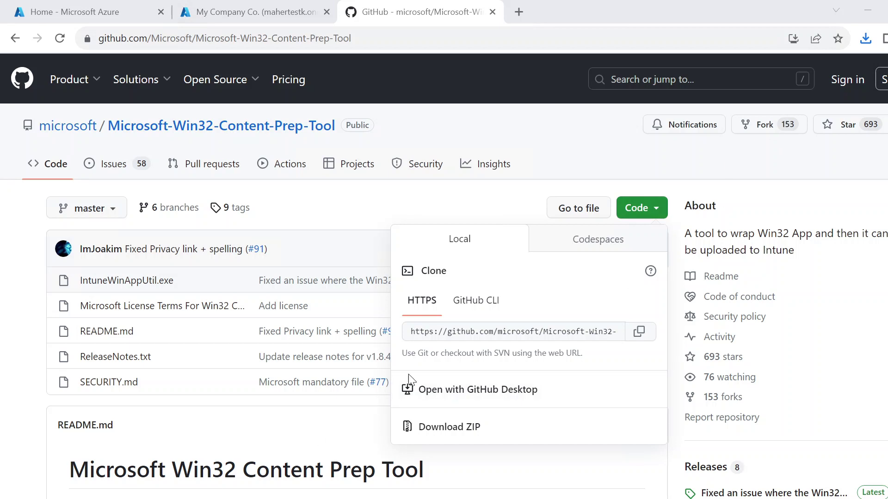
pyautogui.click(866, 39)
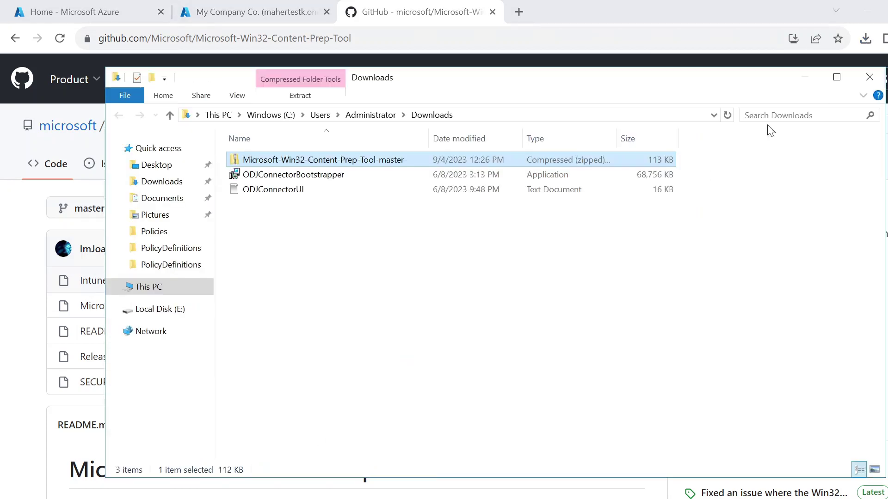
# - Extract the downloaded ZIP and open the extracted Content Prep Tool folder
pyautogui.rightClick(339, 161)
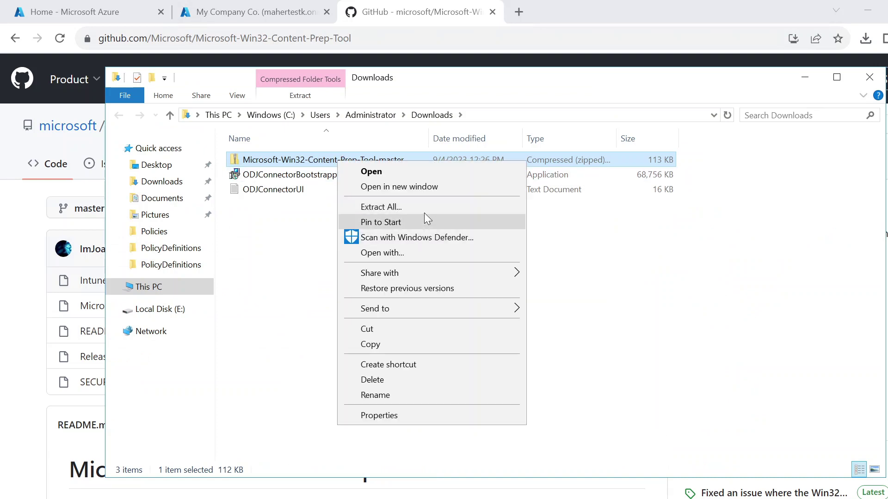
pyautogui.click(424, 206)
pyautogui.click(595, 405)
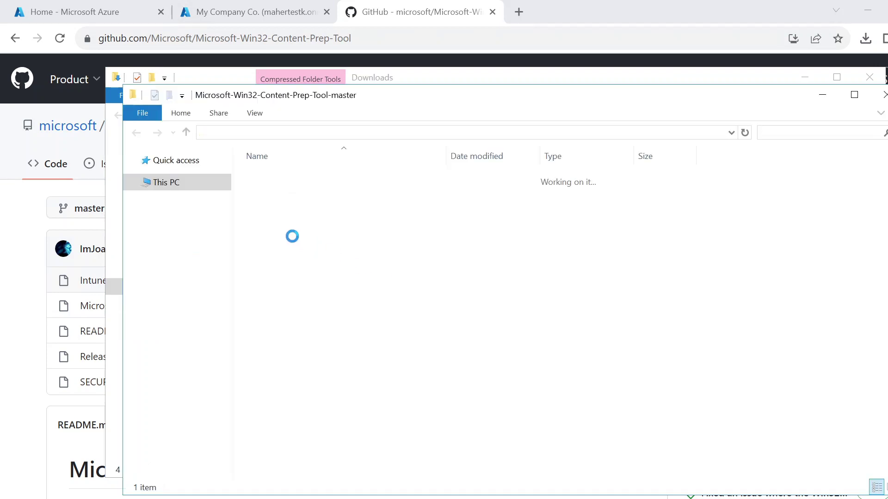
pyautogui.click(331, 185)
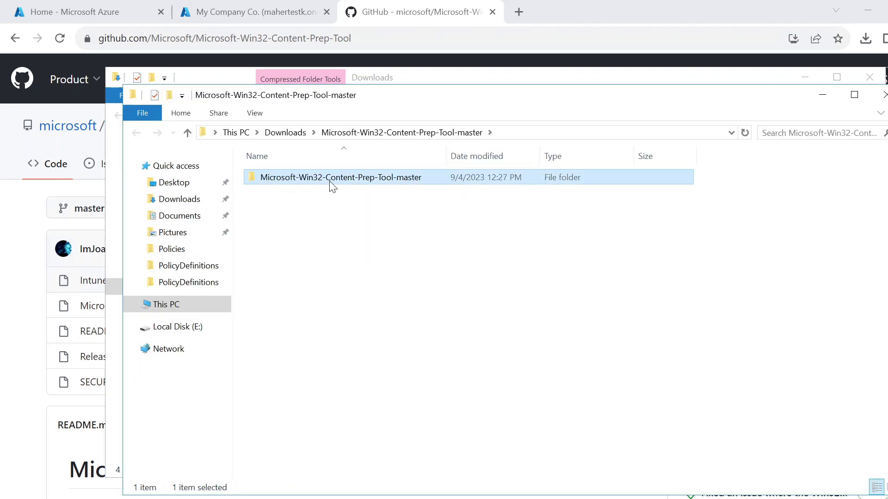
pyautogui.doubleClick(331, 183)
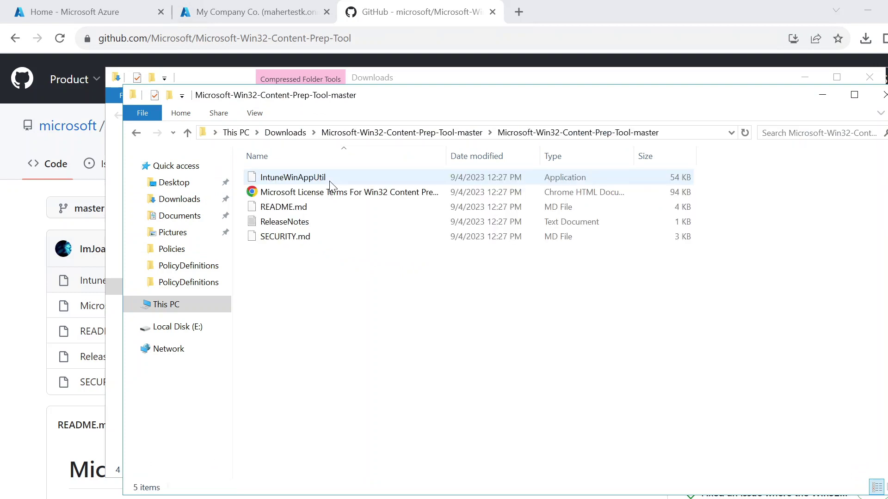
# - Copy IntuneWinAppUtil and browse to the C:\IntuneApps folder
pyautogui.click(309, 179)
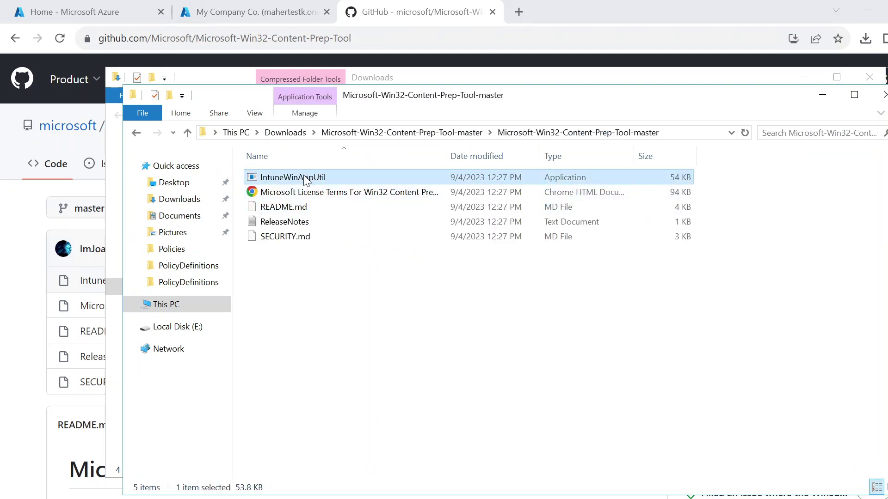
pyautogui.rightClick(306, 176)
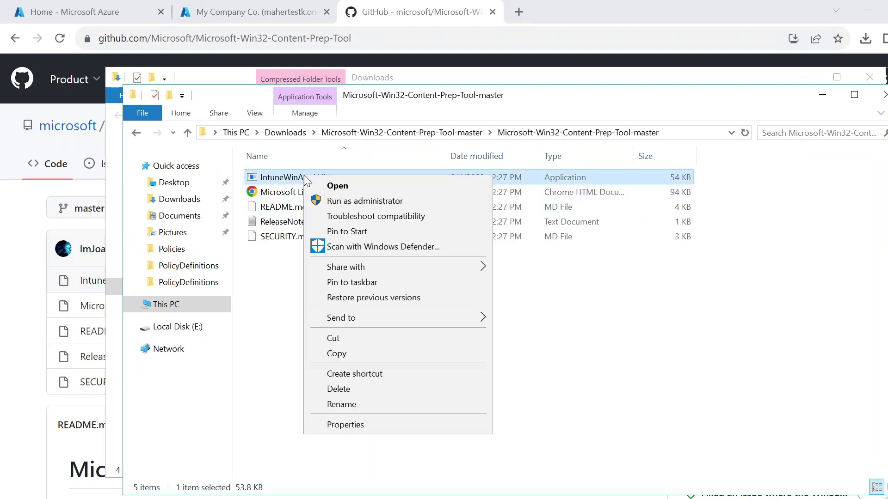
pyautogui.click(388, 356)
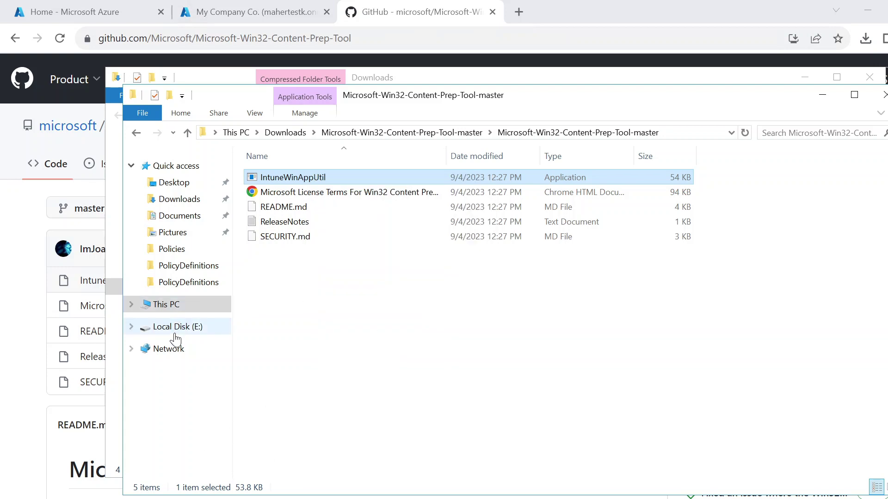
pyautogui.click(173, 305)
pyautogui.doubleClick(305, 273)
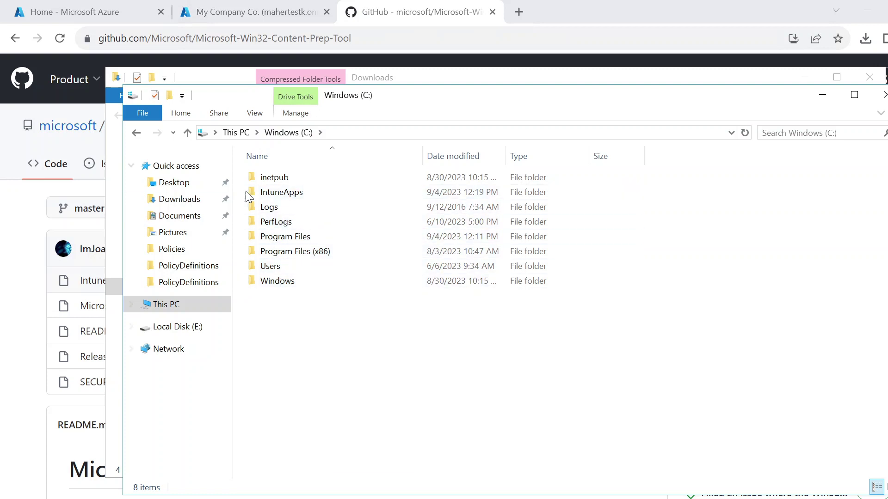
pyautogui.click(300, 194)
pyautogui.doubleClick(300, 195)
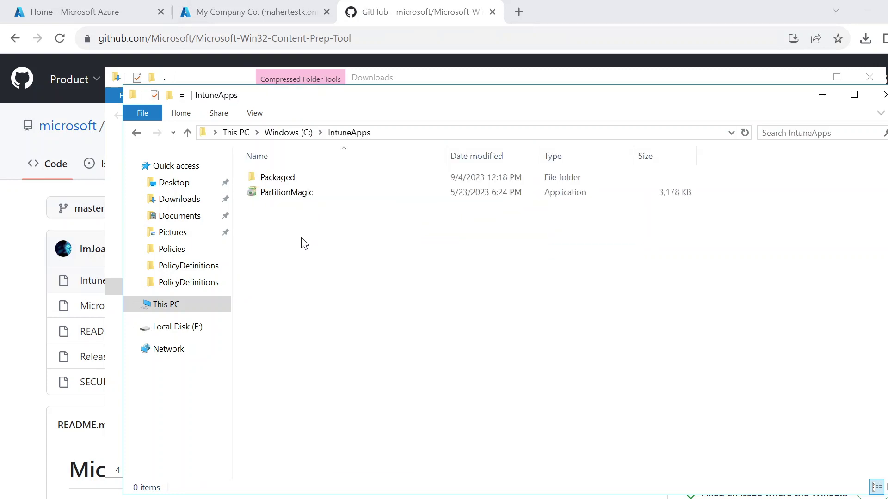
pyautogui.rightClick(282, 249)
pyautogui.press('Escape')
# - Paste IntuneWinAppUtil into C:\IntuneApps and confirm the Packaged folder is empty
pyautogui.hotkey('ctrl', 'v')
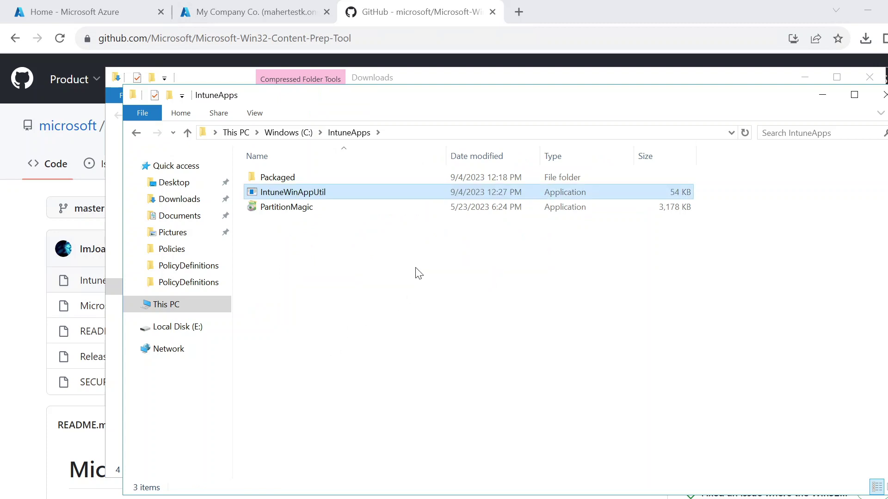
pyautogui.doubleClick(282, 178)
pyautogui.click(136, 132)
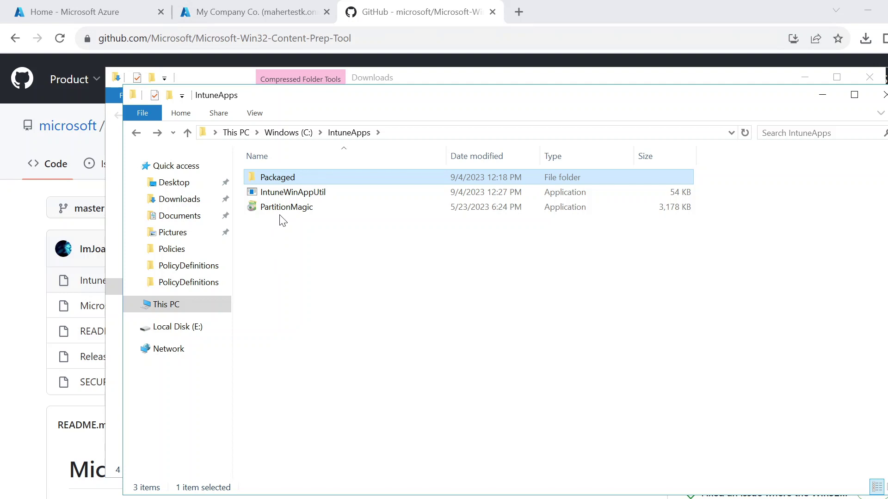
# - Switch the IntuneApps folder view to the Details layout
pyautogui.click(326, 209)
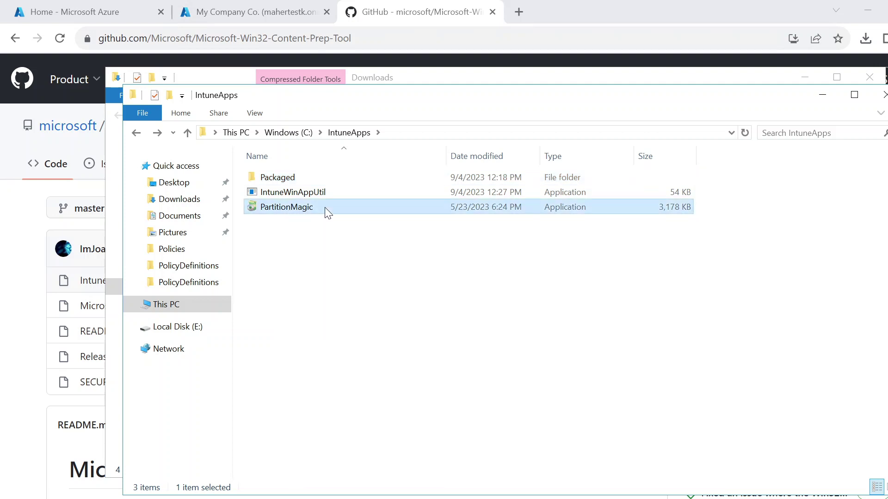
pyautogui.click(267, 114)
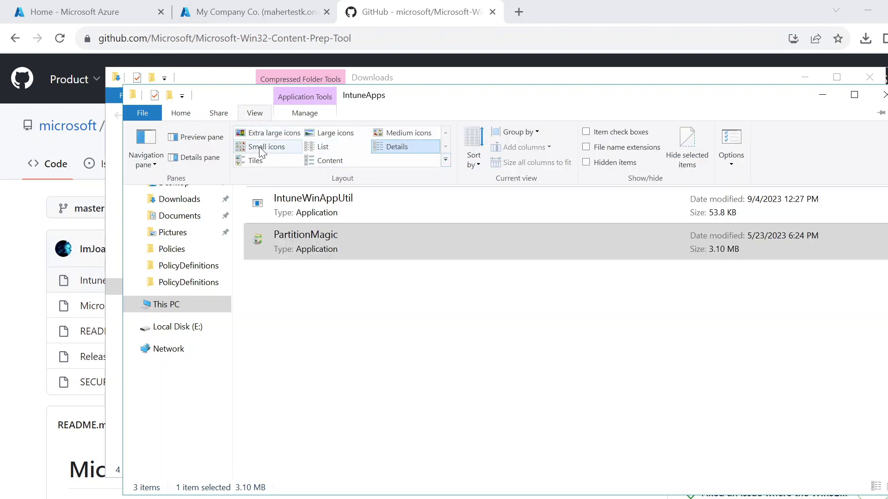
pyautogui.click(387, 145)
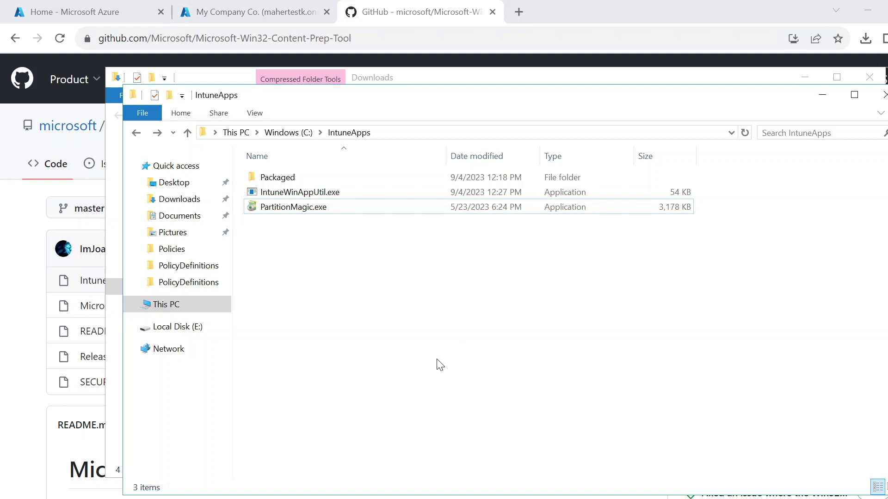
# - In Command Prompt, cd into intuneapps and run PartitionMagic.exe /? to list its switches
pyautogui.hotkey('alt', 'Tab')
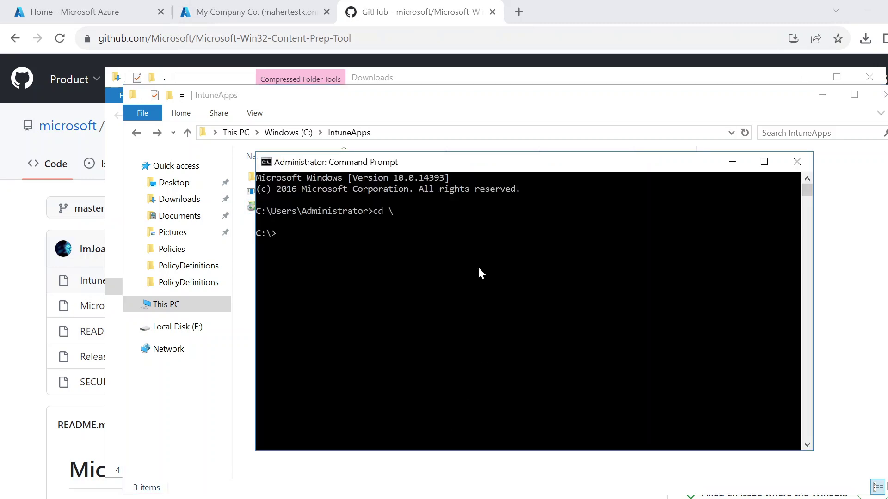
pyautogui.moveTo(487, 167); pyautogui.dragTo(615, 270)
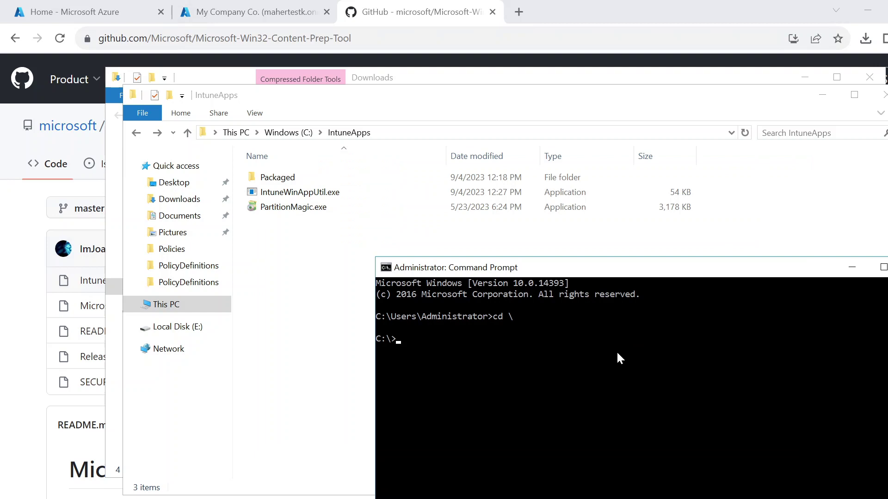
pyautogui.write('cd intuneapps')
pyautogui.press('Return')
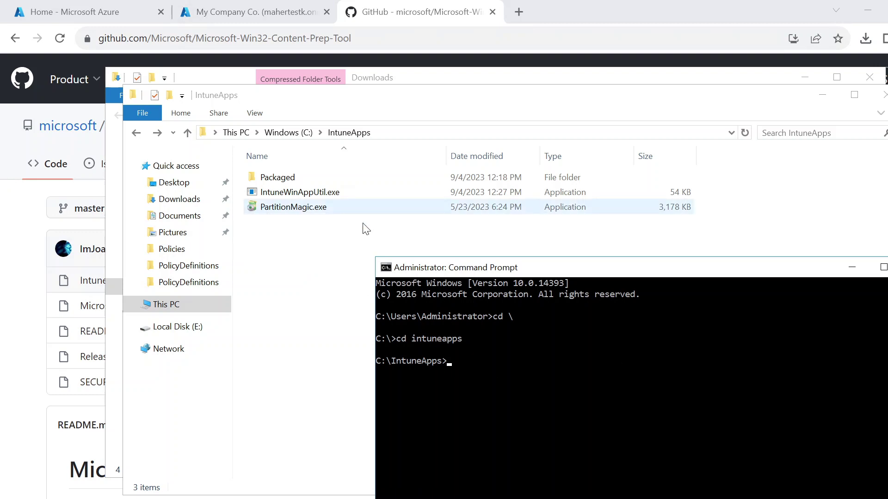
pyautogui.write('PartitionMagic.exe /?')
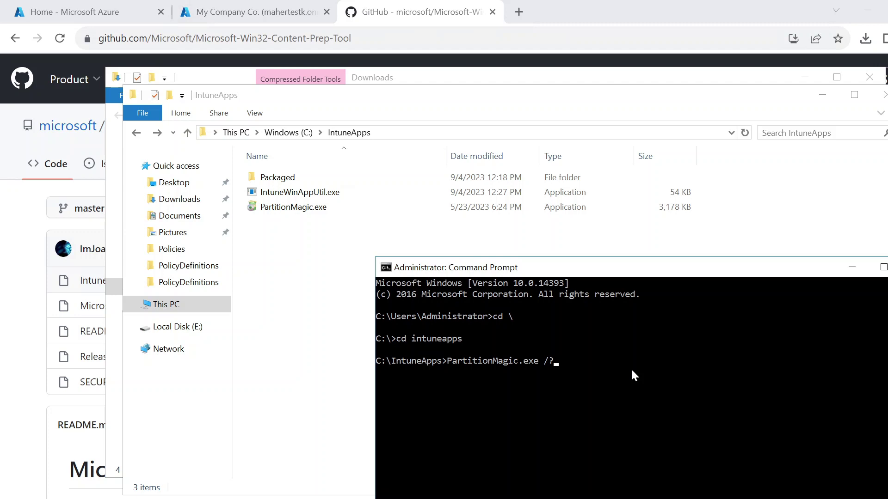
pyautogui.press('Return')
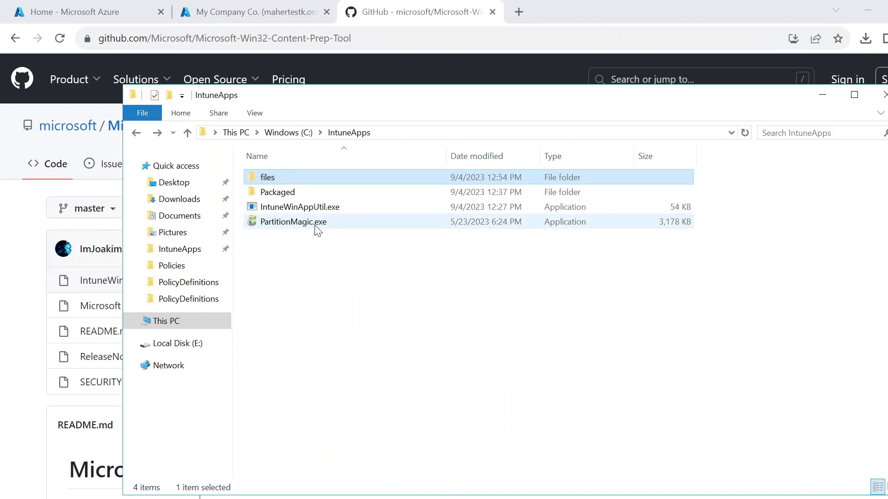
pyautogui.click(304, 176)
pyautogui.click(315, 177)
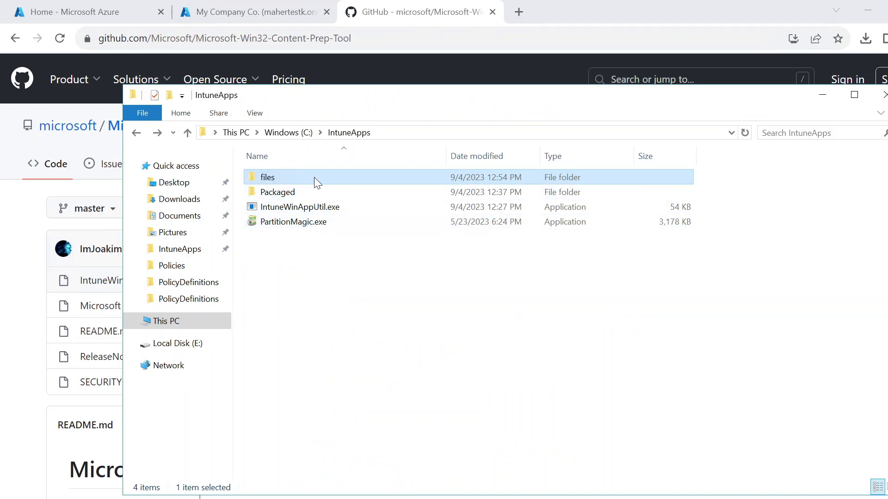
pyautogui.doubleClick(314, 178)
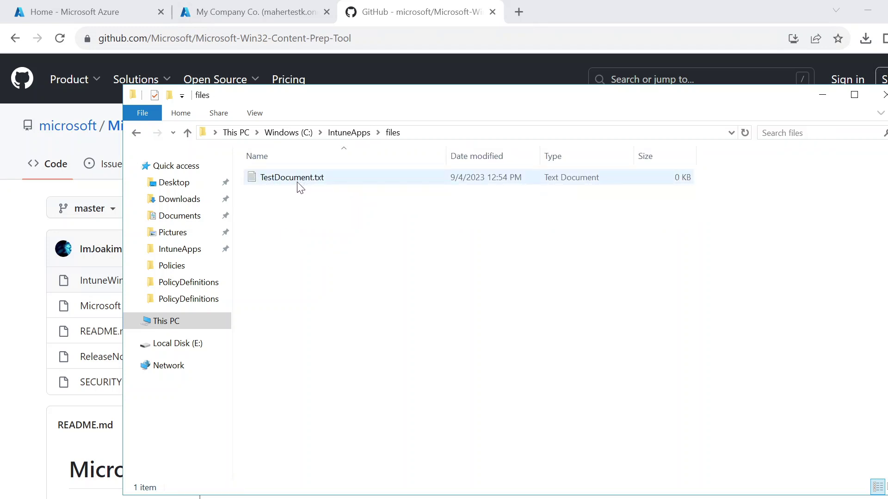
pyautogui.click(137, 133)
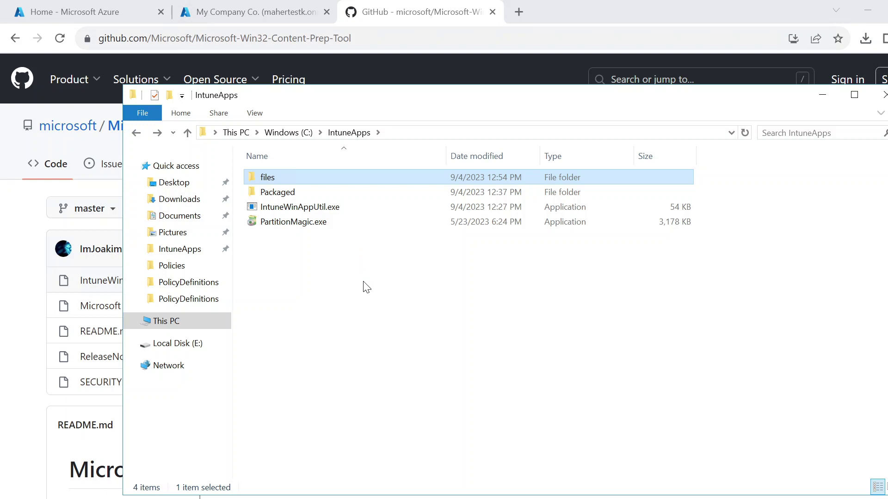
pyautogui.click(295, 182)
pyautogui.press('Escape')
pyautogui.click(361, 498)
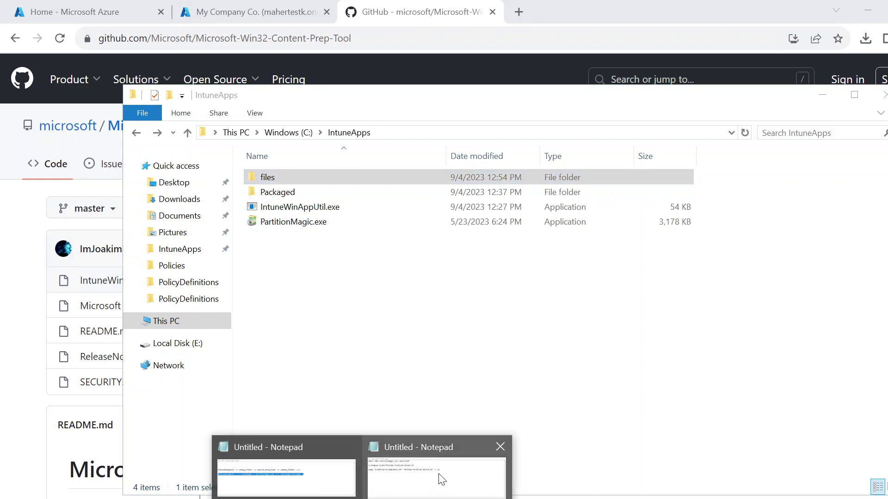
# - Review the start /WAIT /verysilent install line and the MiniTool Partition Wizard 12 path
pyautogui.click(423, 477)
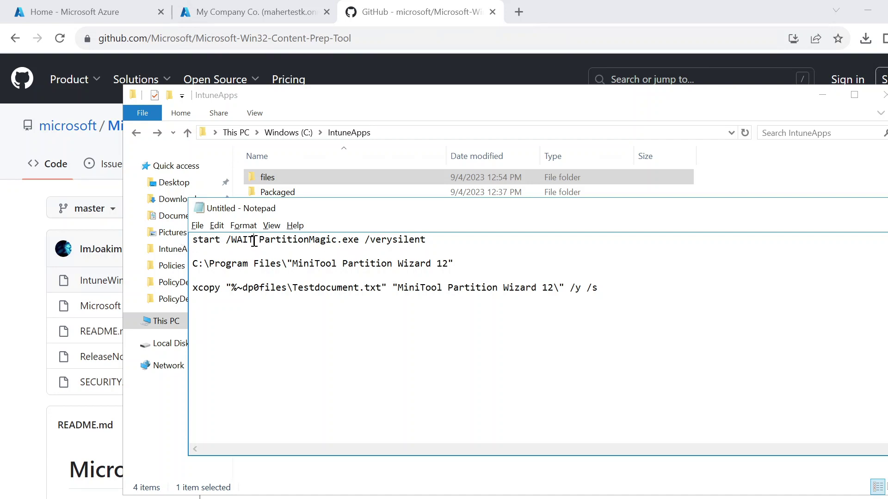
pyautogui.moveTo(254, 242); pyautogui.dragTo(228, 242)
pyautogui.click(324, 252)
pyautogui.moveTo(432, 242); pyautogui.dragTo(365, 241)
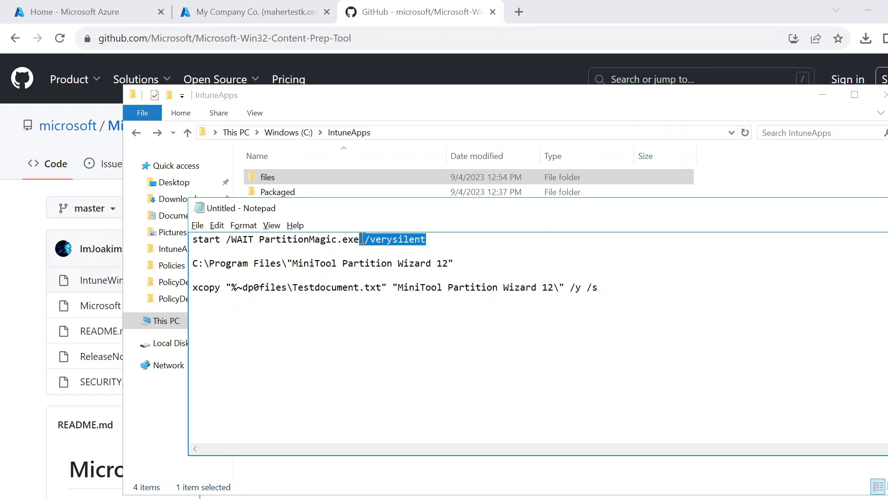
pyautogui.click(431, 242)
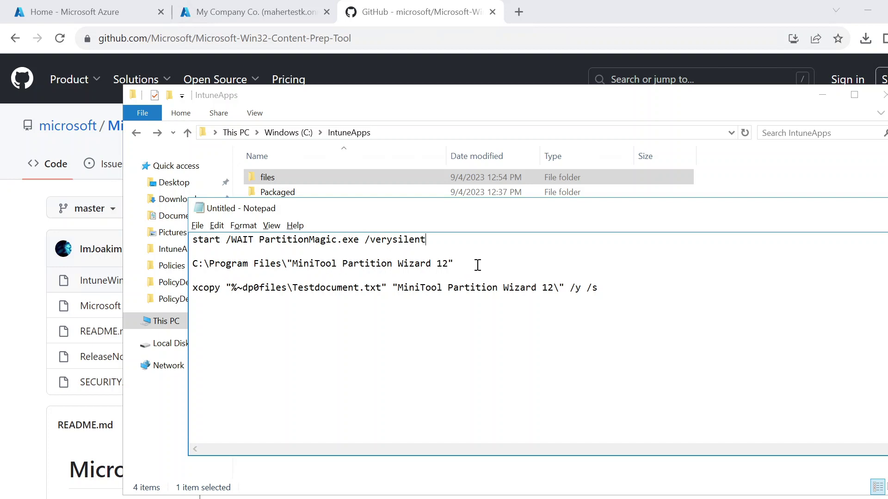
pyautogui.moveTo(478, 265); pyautogui.dragTo(177, 262)
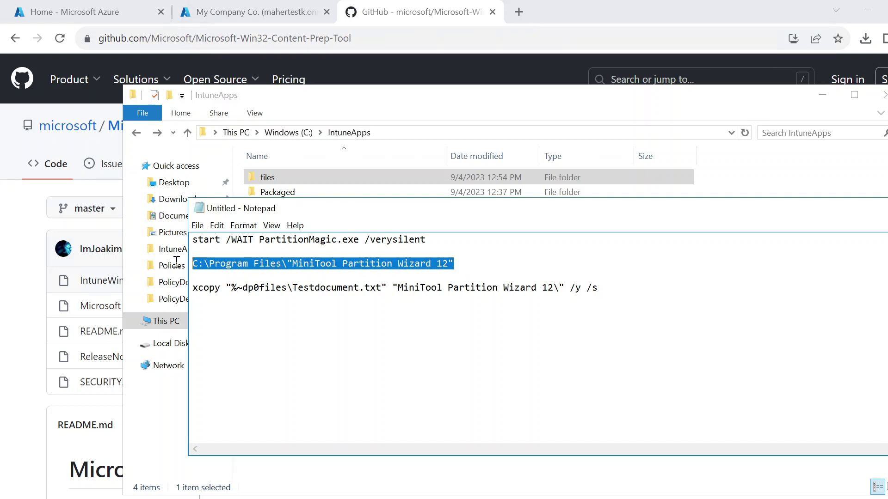
pyautogui.click(342, 264)
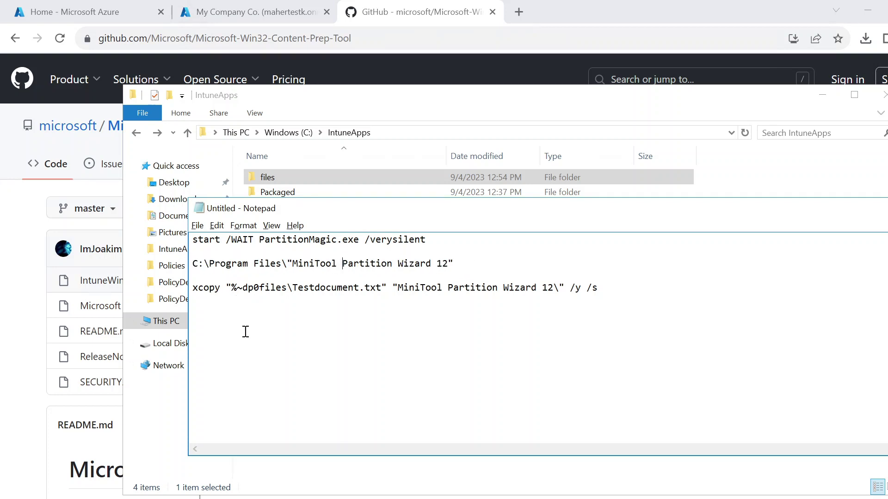
# - Review the %~dp0files xcopy source, select Testdocument.txt, and open the files folder
pyautogui.moveTo(231, 290); pyautogui.dragTo(242, 292)
pyautogui.click(255, 299)
pyautogui.moveTo(244, 291); pyautogui.dragTo(267, 290)
pyautogui.click(298, 181)
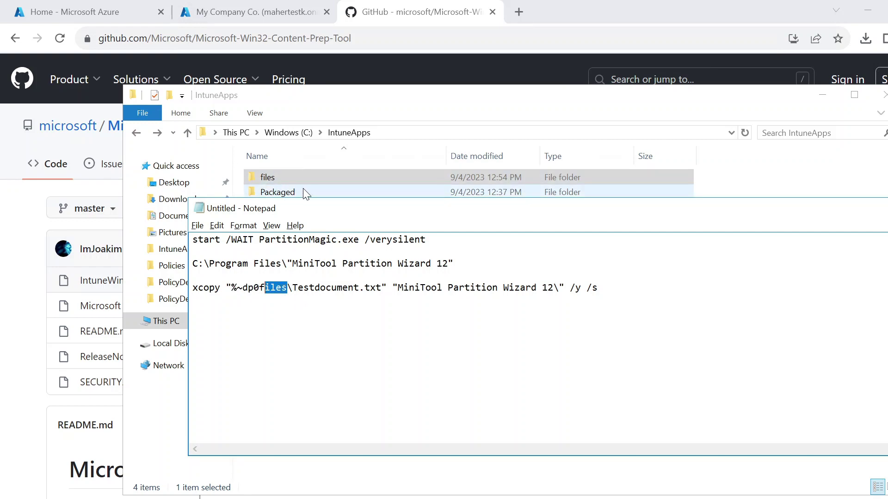
pyautogui.click(291, 298)
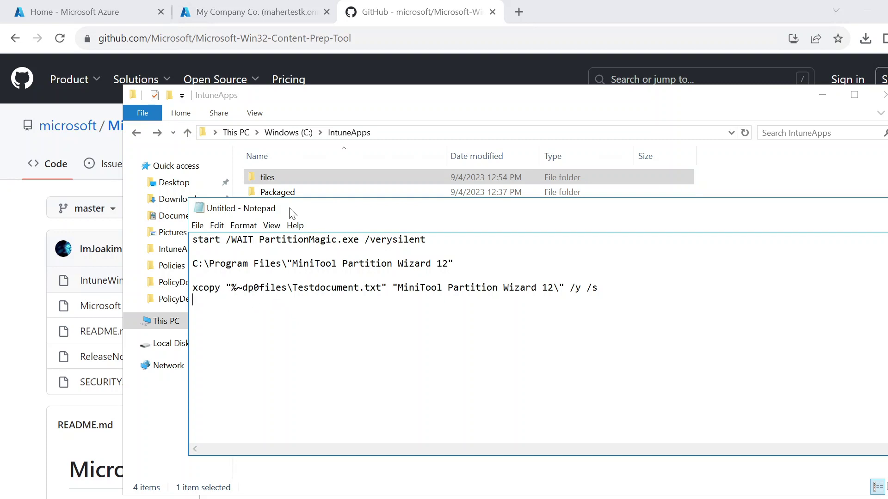
pyautogui.moveTo(384, 289); pyautogui.dragTo(291, 289)
pyautogui.doubleClick(295, 179)
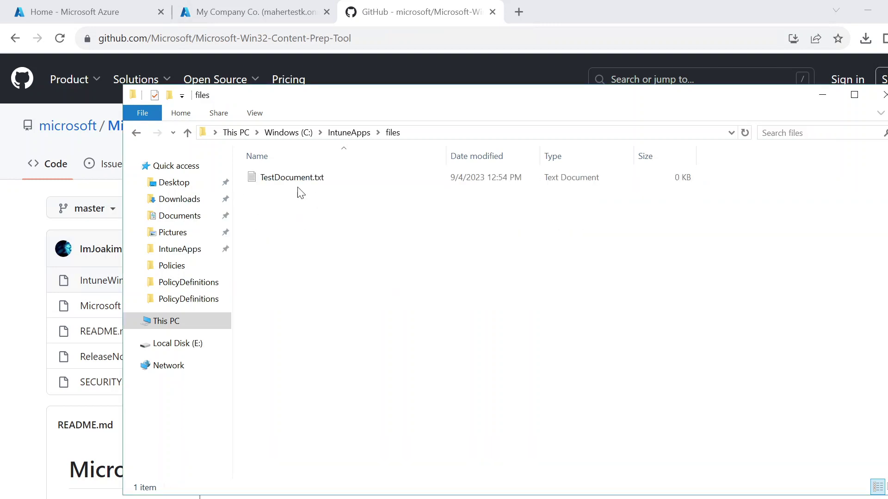
# - Type asdfasfsadf into TestDocument.txt, save it on close, and return to the untitled script
pyautogui.hotkey('alt', 'Tab')
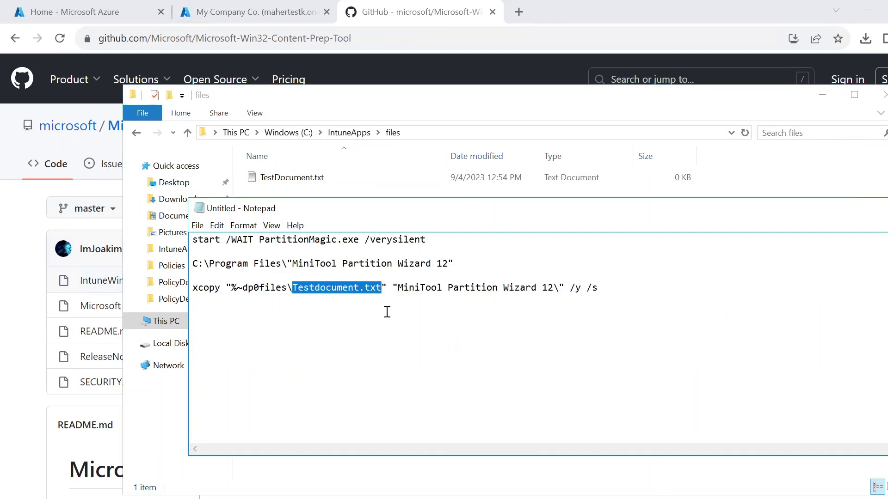
pyautogui.doubleClick(318, 178)
pyautogui.write('asdfasfsadf')
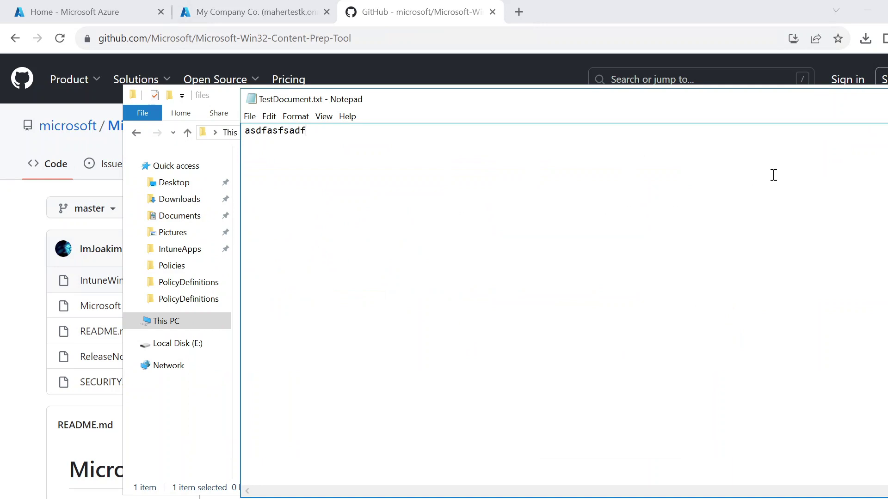
pyautogui.moveTo(818, 105); pyautogui.dragTo(707, 115)
pyautogui.click(882, 109)
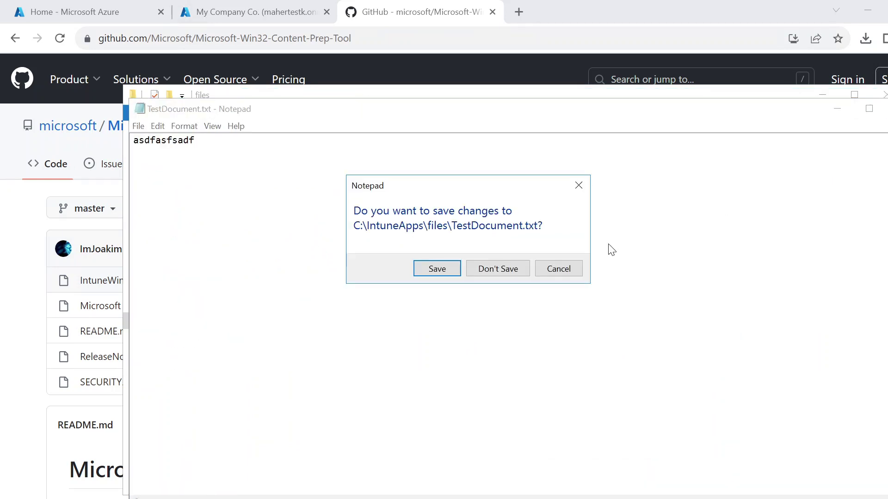
pyautogui.click(478, 271)
pyautogui.hotkey('alt', 'Tab')
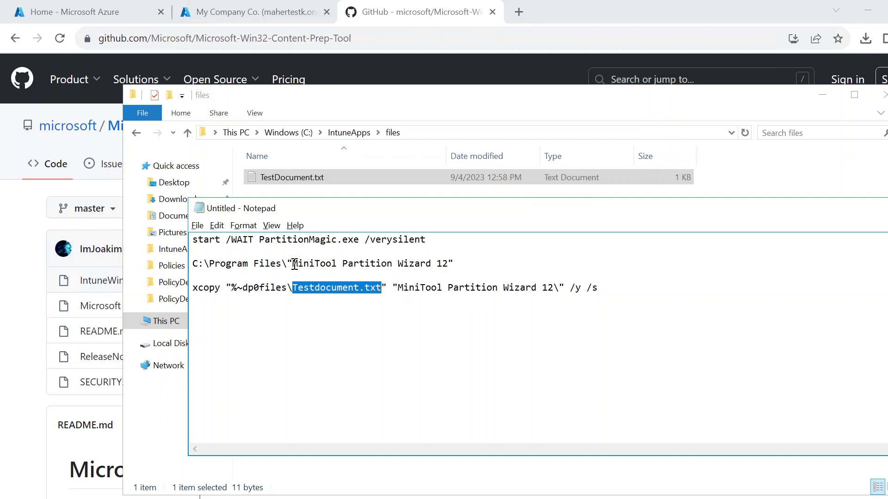
# - Insert C:\Program Files\ before MiniTool in the xcopy target path
pyautogui.moveTo(192, 263); pyautogui.dragTo(287, 263)
pyautogui.hotkey('ctrl', 'c')
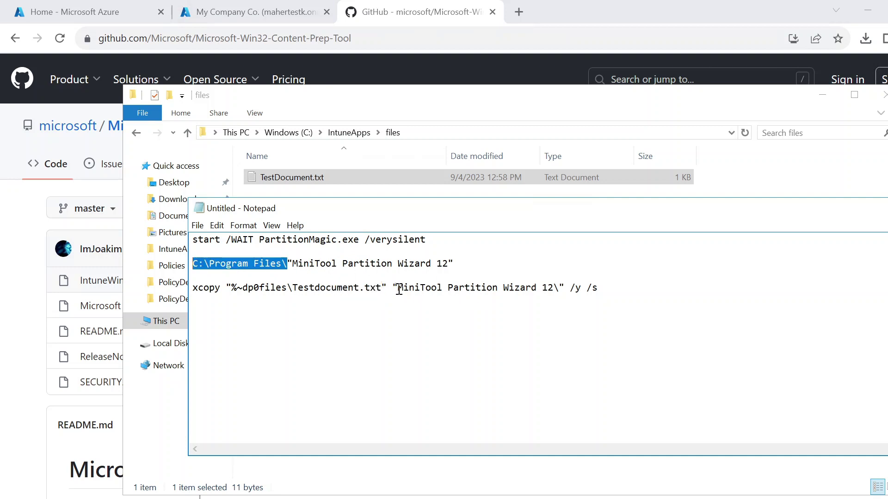
pyautogui.click(398, 288)
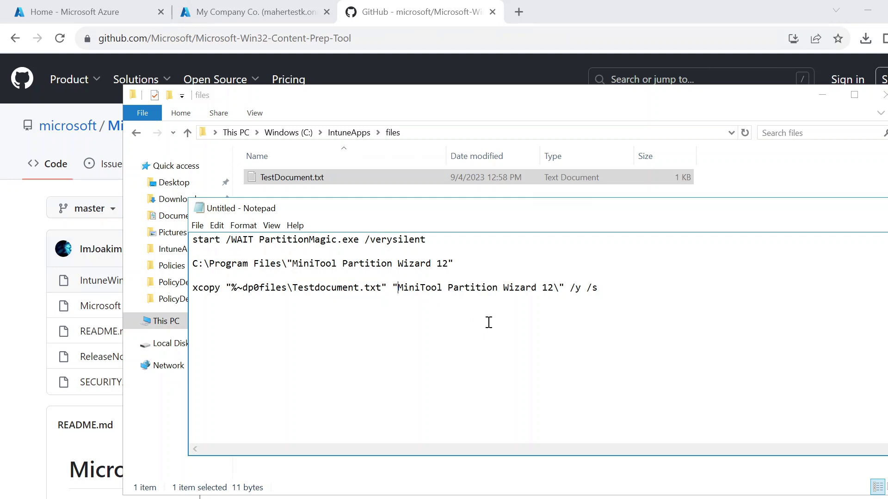
pyautogui.hotkey('ctrl', 'v')
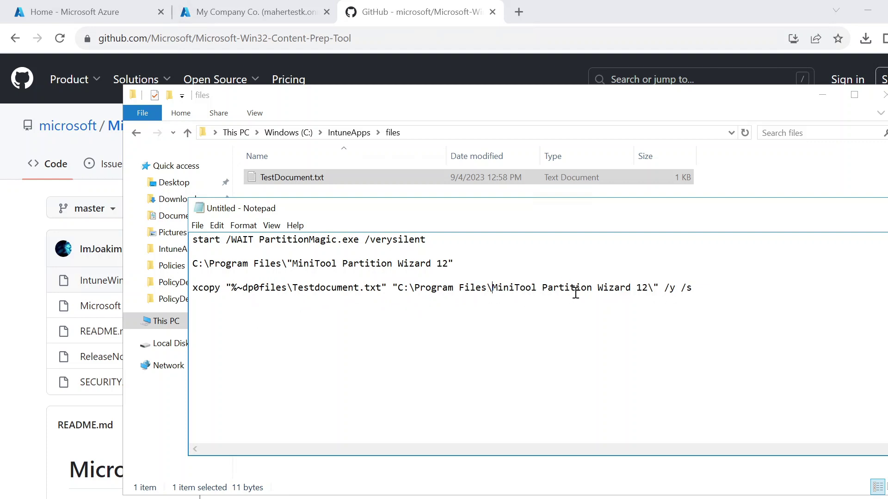
# - Delete the leftover Program Files line and blank lines, leaving a two-line script
pyautogui.moveTo(459, 260); pyautogui.dragTo(155, 264)
pyautogui.press('BackSpace')
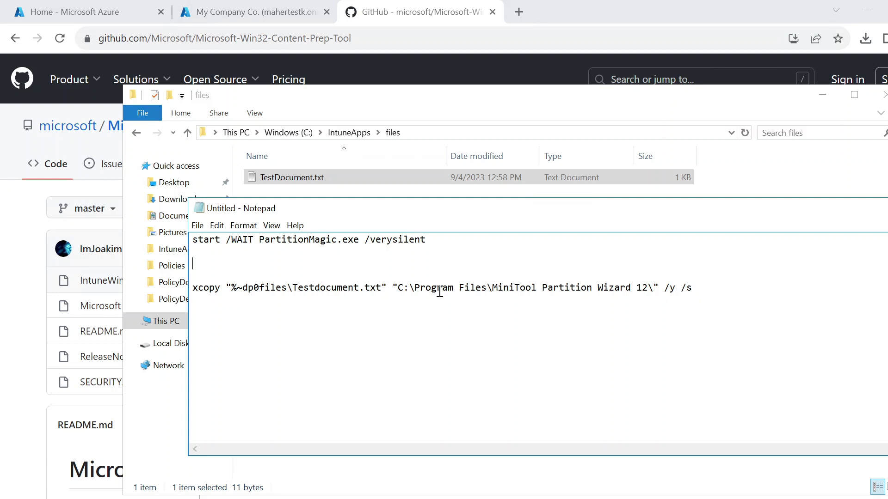
pyautogui.press('Delete')
pyautogui.press('Delete')
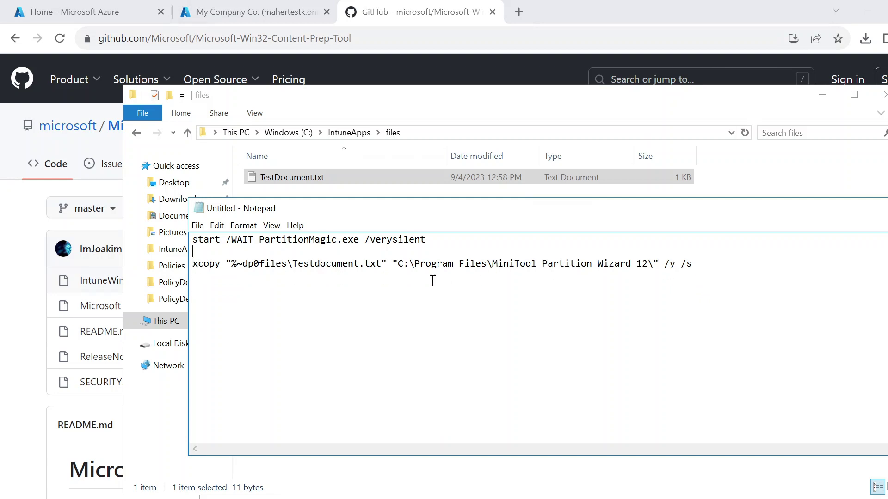
pyautogui.press('Delete')
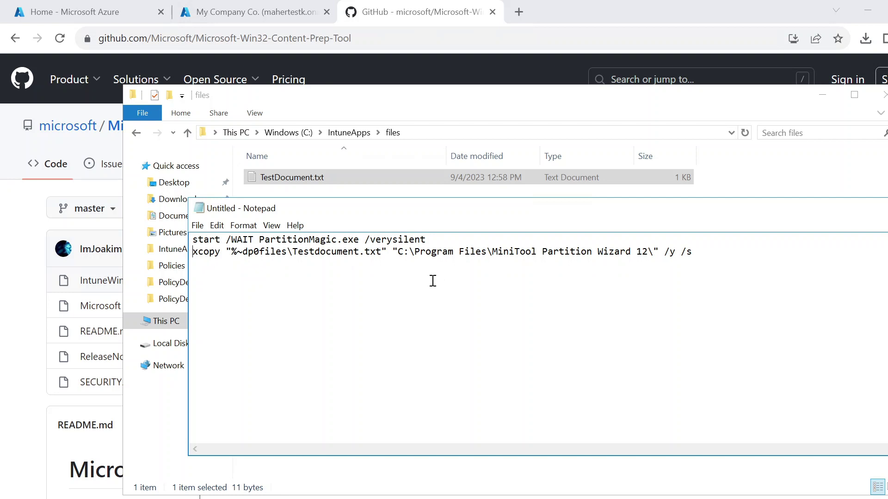
pyautogui.click(199, 225)
# - Save As with All Files type, enter the file name, and browse to C:\IntuneApps
pyautogui.click(218, 288)
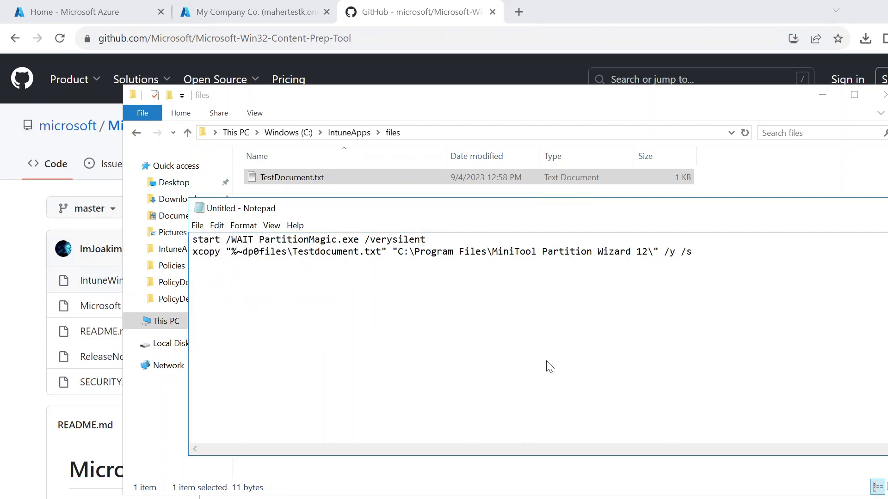
pyautogui.click(383, 391)
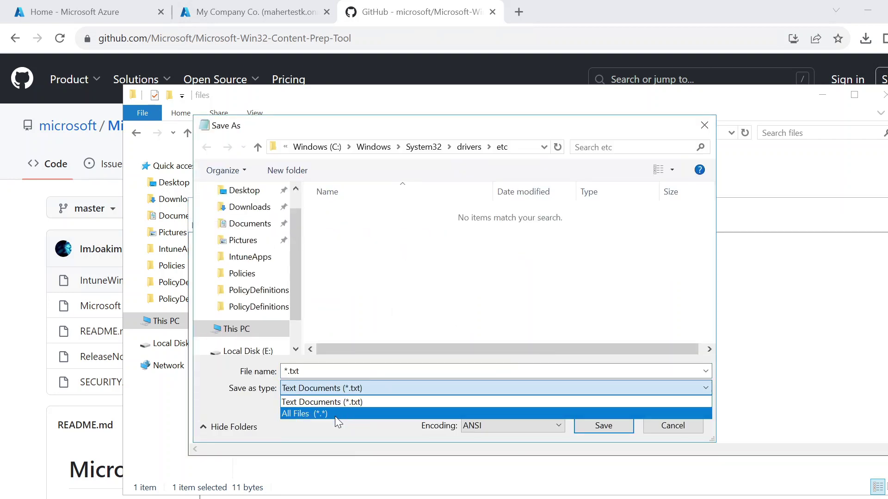
pyautogui.click(336, 413)
pyautogui.click(345, 370)
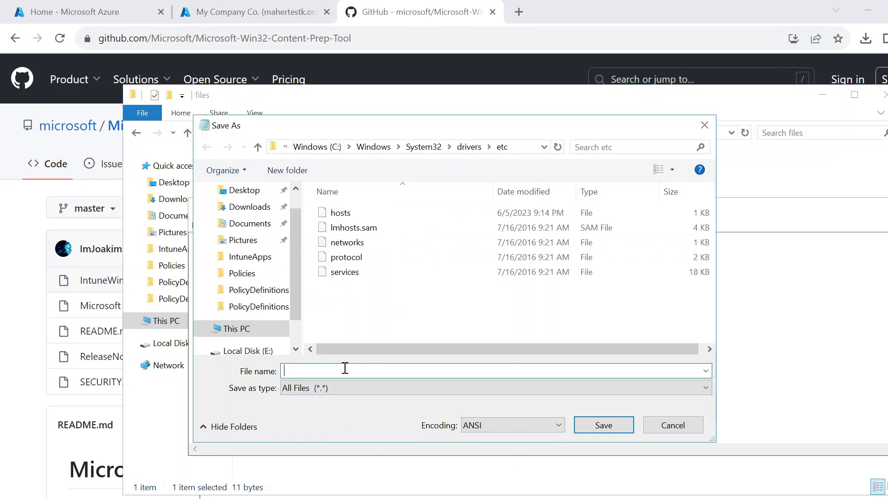
pyautogui.write('Install.at')
pyautogui.click(233, 328)
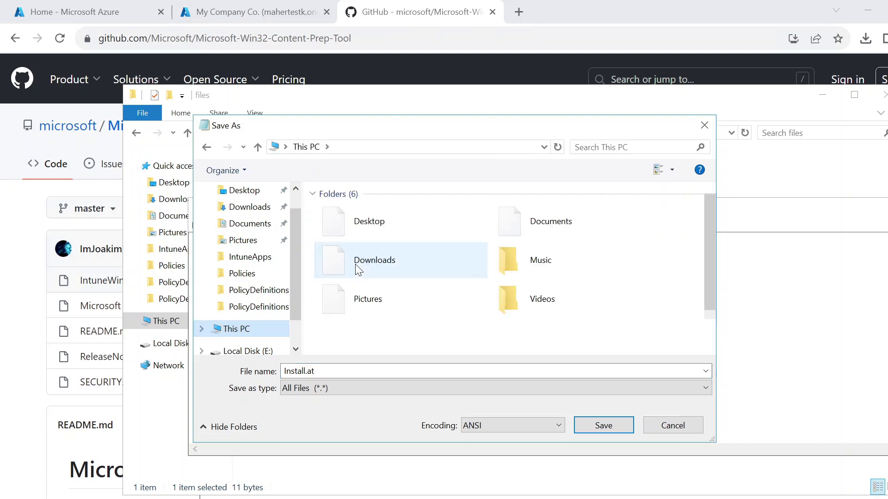
pyautogui.scroll(-2, 463, 296)
pyautogui.doubleClick(374, 297)
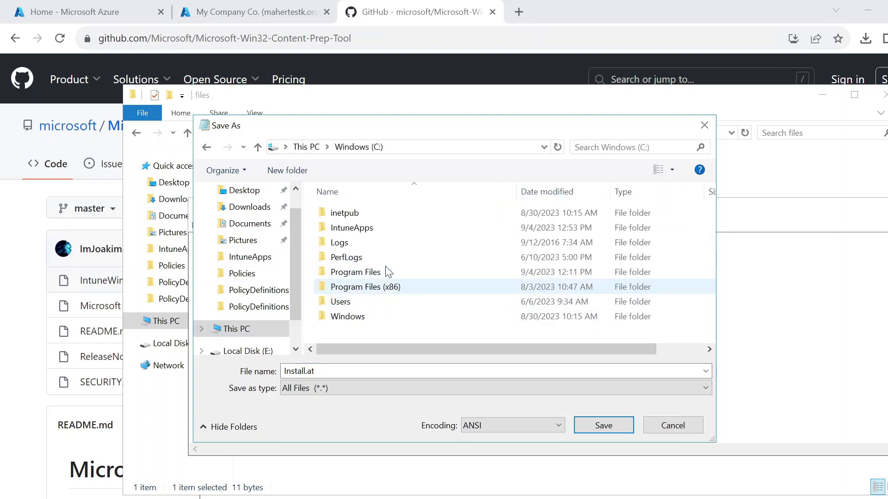
pyautogui.doubleClick(358, 232)
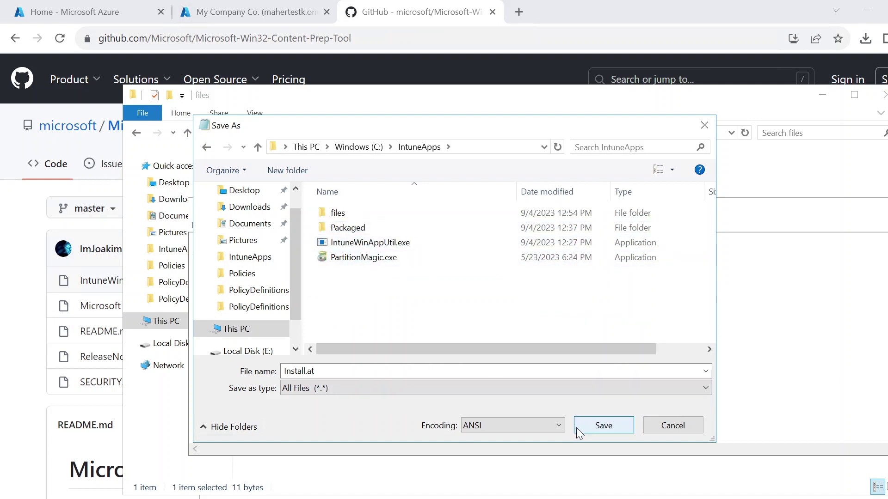
# - Correct the mistyped Install.at name to Install.bat and save the script
pyautogui.moveTo(288, 375); pyautogui.dragTo(338, 375)
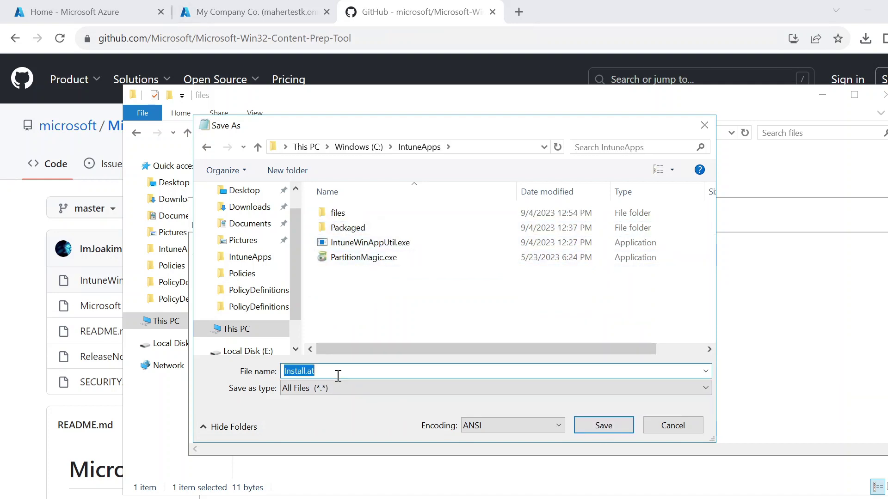
pyautogui.click(338, 376)
pyautogui.press('BackSpace')
pyautogui.write('b')
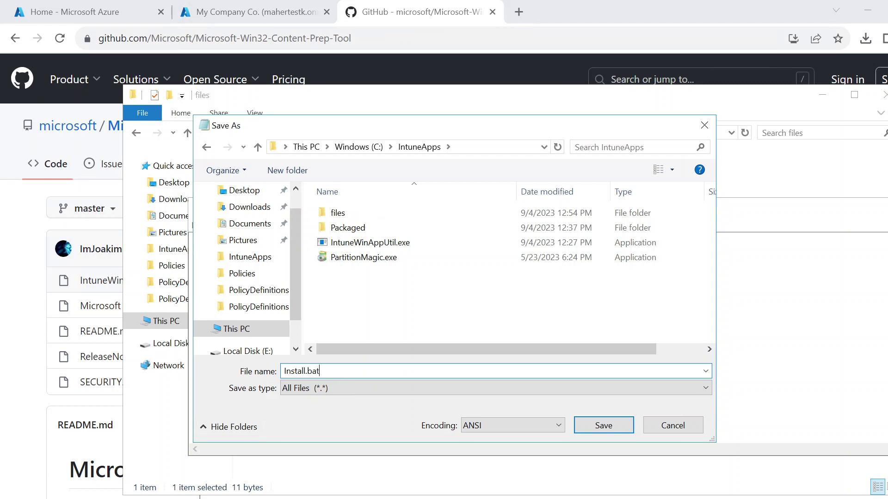
pyautogui.click(625, 429)
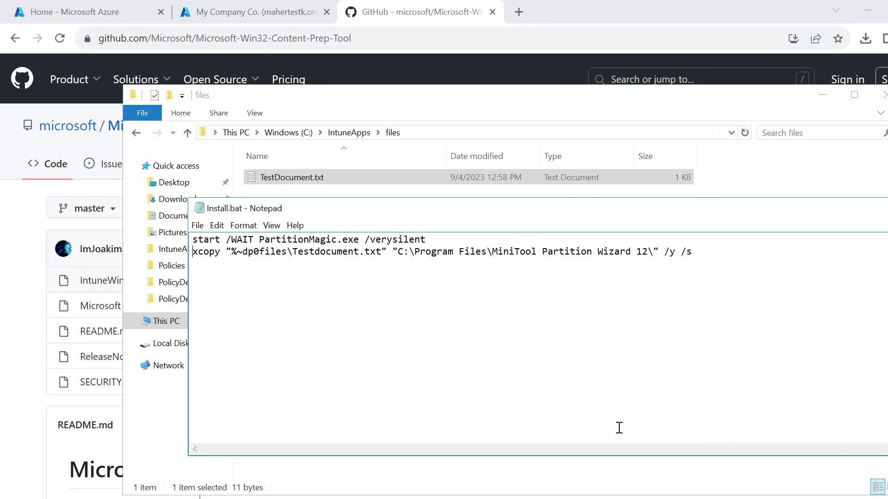
pyautogui.click(633, 306)
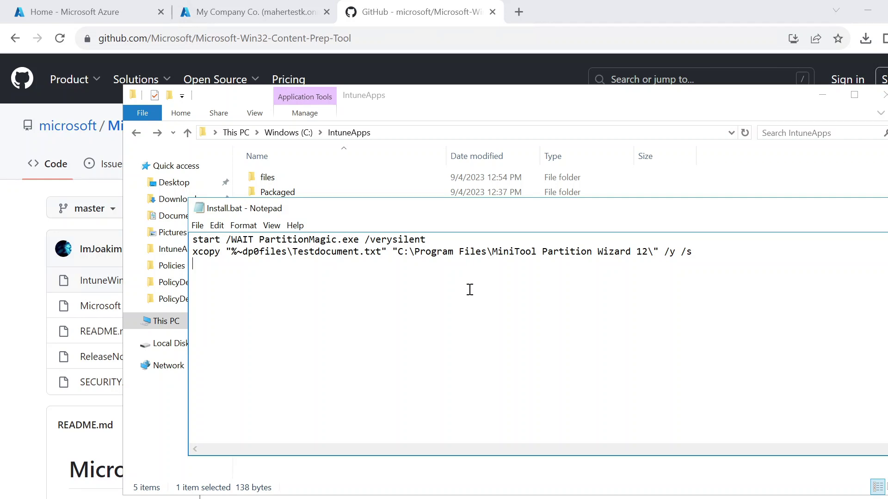
# - Move the Install.bat Notepad window aside and minimize it
pyautogui.moveTo(874, 213); pyautogui.dragTo(794, 210)
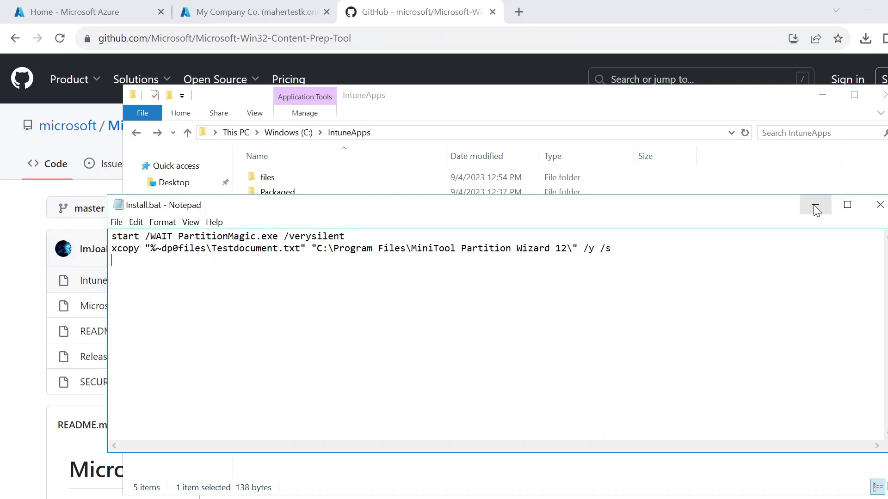
pyautogui.click(815, 208)
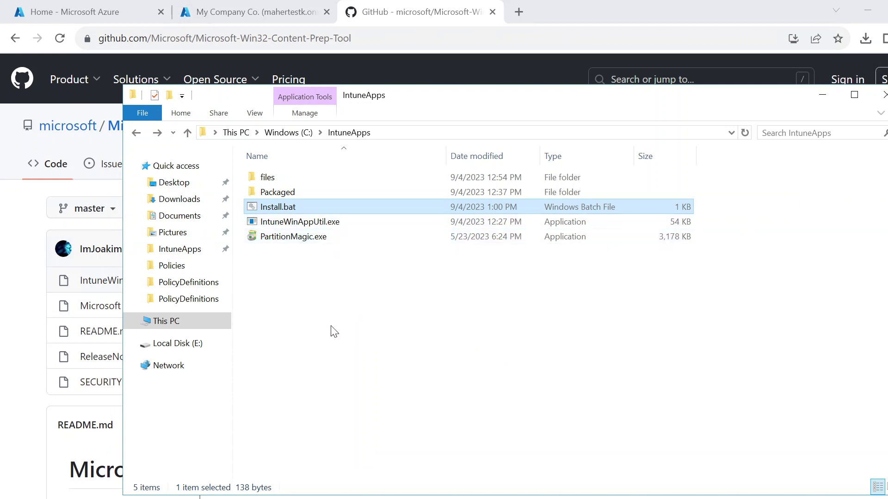
# - Review the IntuneWinAppUtil syntax, noting the C:\IntuneApps setup folder and PartitionMagic.exe source
pyautogui.hotkey('alt', 'Tab')
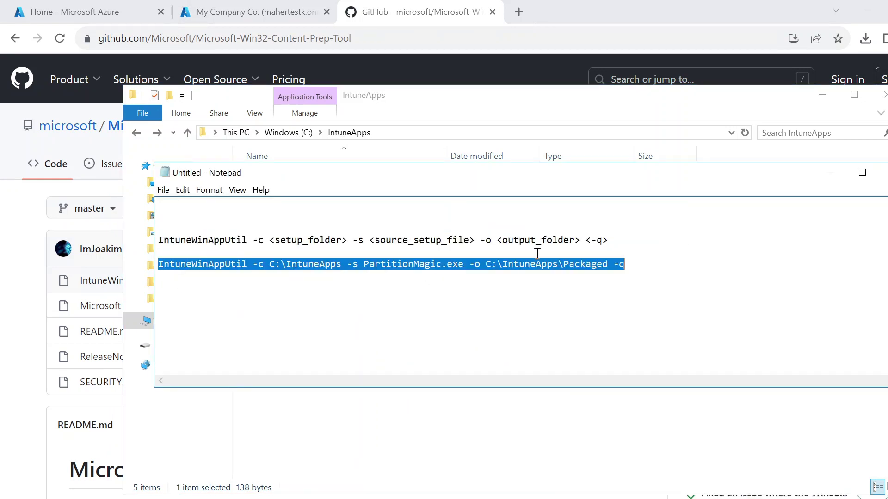
pyautogui.moveTo(620, 240); pyautogui.dragTo(139, 238)
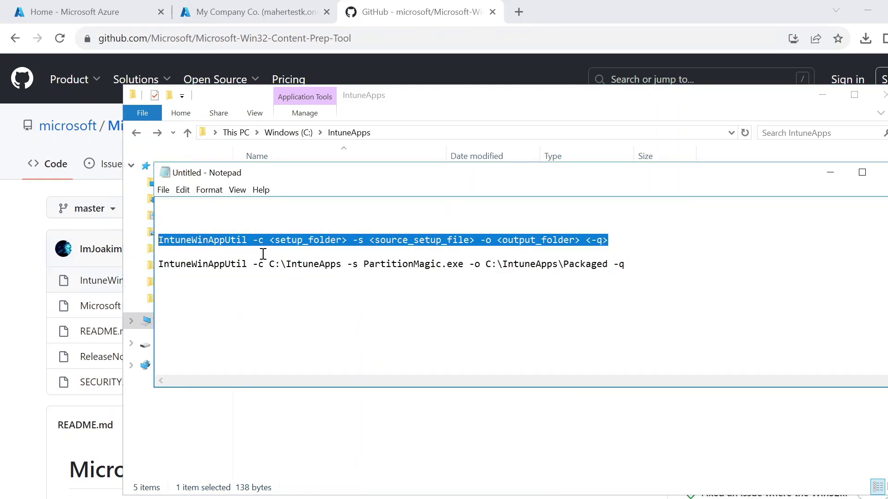
pyautogui.click(257, 254)
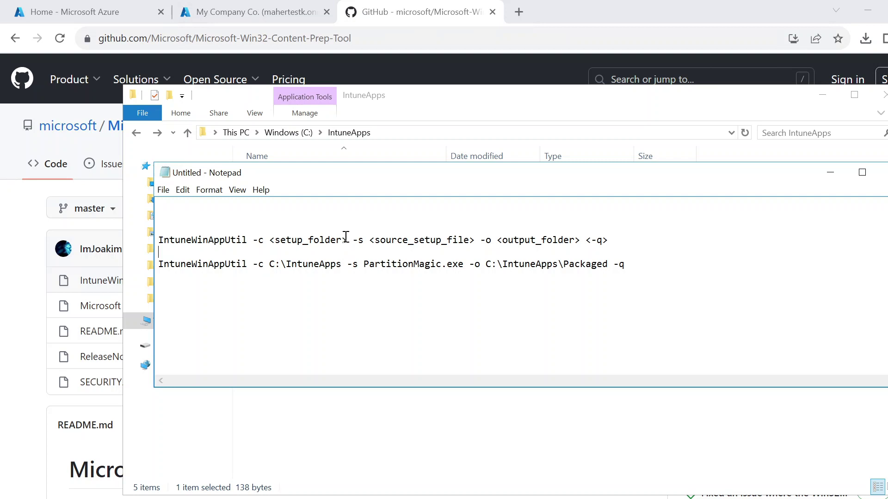
pyautogui.moveTo(347, 241); pyautogui.dragTo(341, 265)
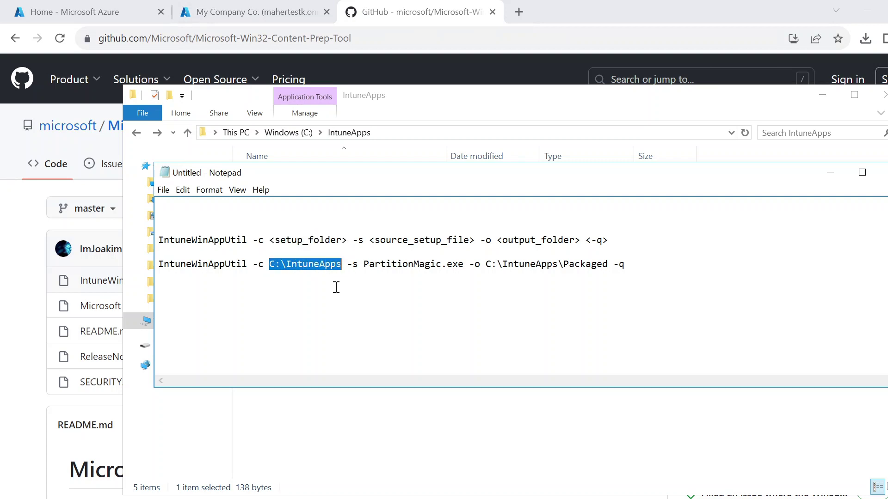
pyautogui.click(336, 287)
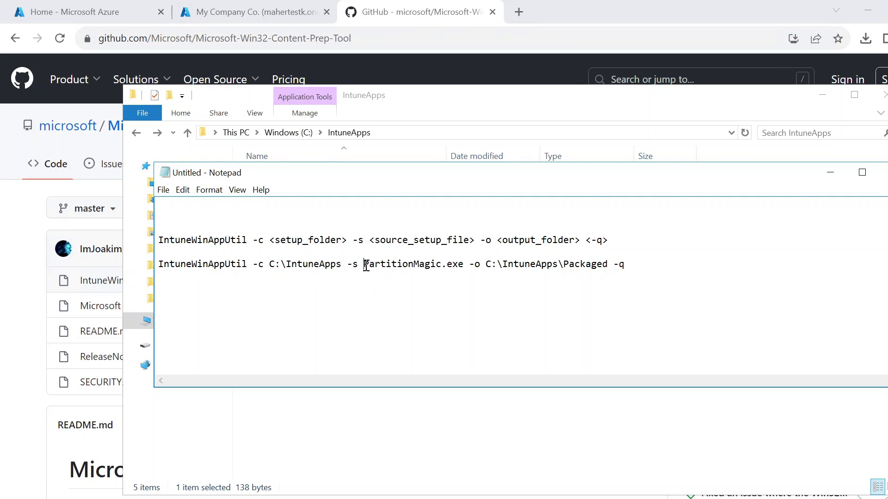
pyautogui.moveTo(363, 263); pyautogui.dragTo(458, 268)
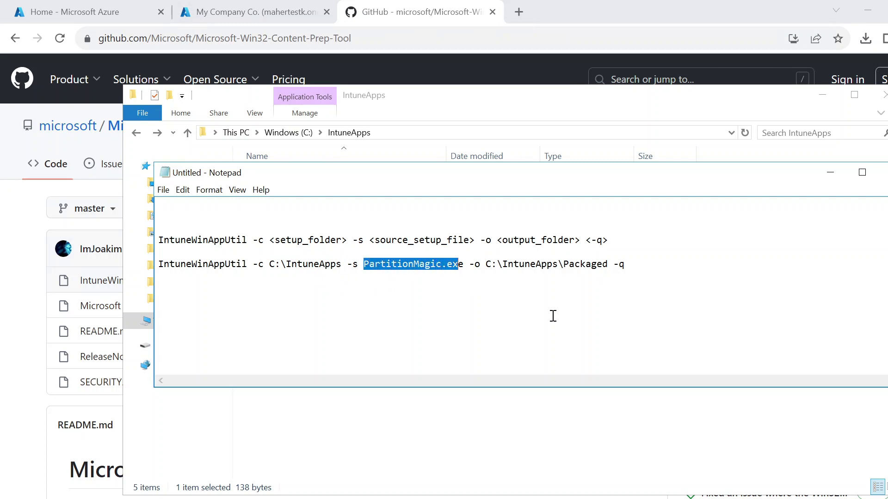
pyautogui.click(557, 302)
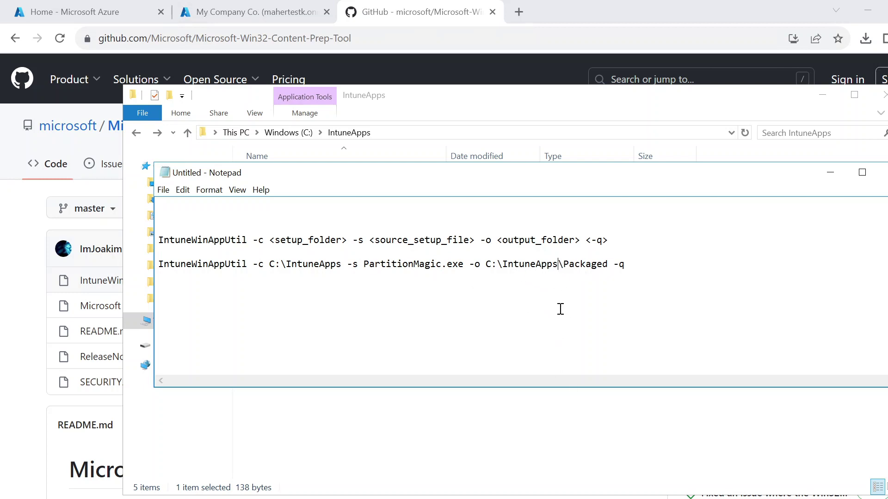
# - Copy the completed IntuneWinAppUtil packaging command and switch to the administrator Command Prompt
pyautogui.click(550, 436)
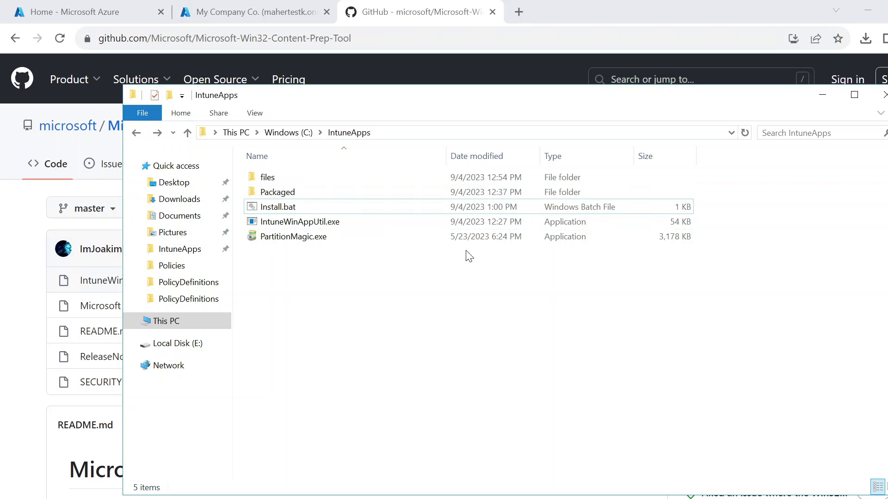
pyautogui.hotkey('alt', 'Tab')
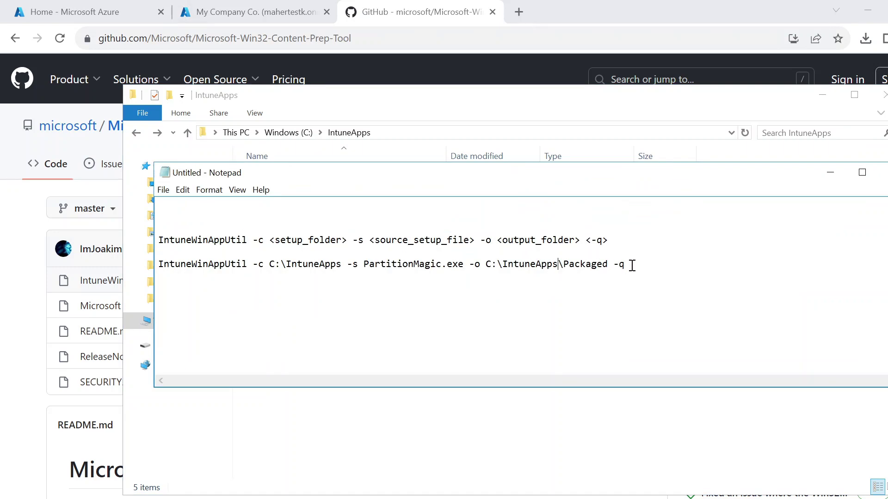
pyautogui.moveTo(640, 263); pyautogui.dragTo(135, 261)
pyautogui.hotkey('ctrl', 'c')
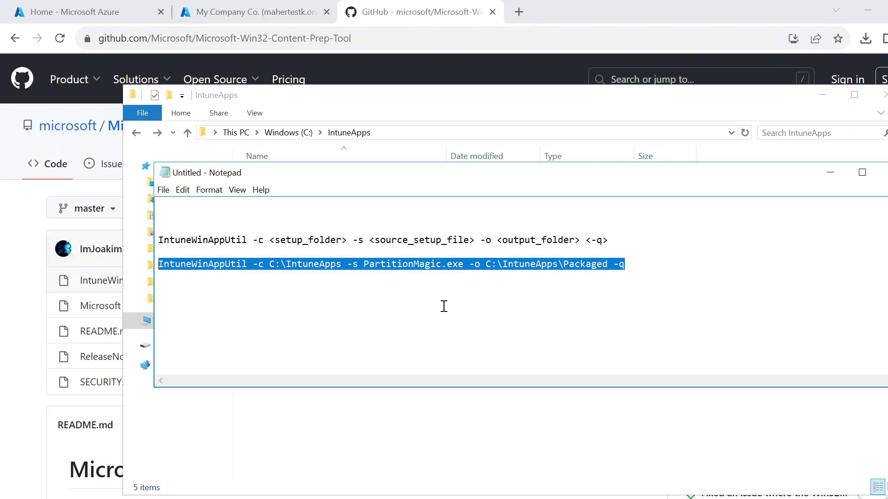
pyautogui.hotkey('alt', 'Tab')
pyautogui.hotkey('alt', 'Tab')
pyautogui.press('Tab')
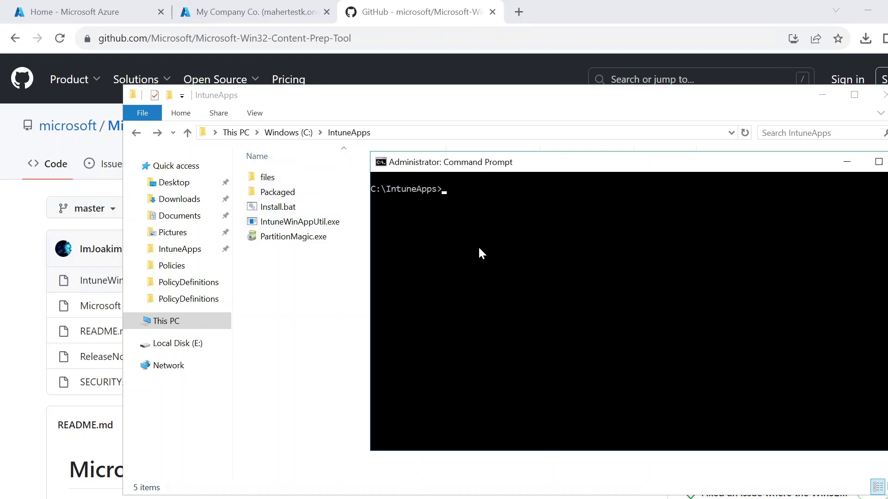
# - Run the pasted IntuneWinAppUtil command to package PartitionMagic.exe into PartitionMagic.intunewin
pyautogui.hotkey('ctrl', 'v')
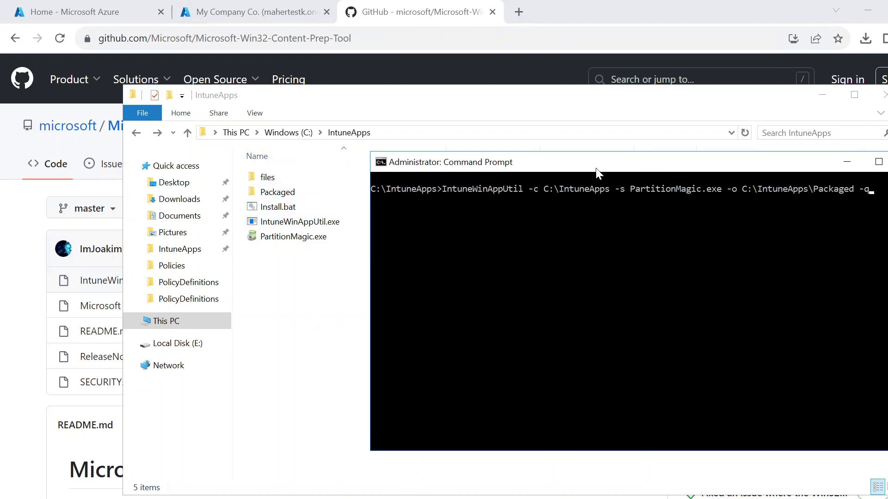
pyautogui.moveTo(601, 165); pyautogui.dragTo(546, 160)
pyautogui.press('Return')
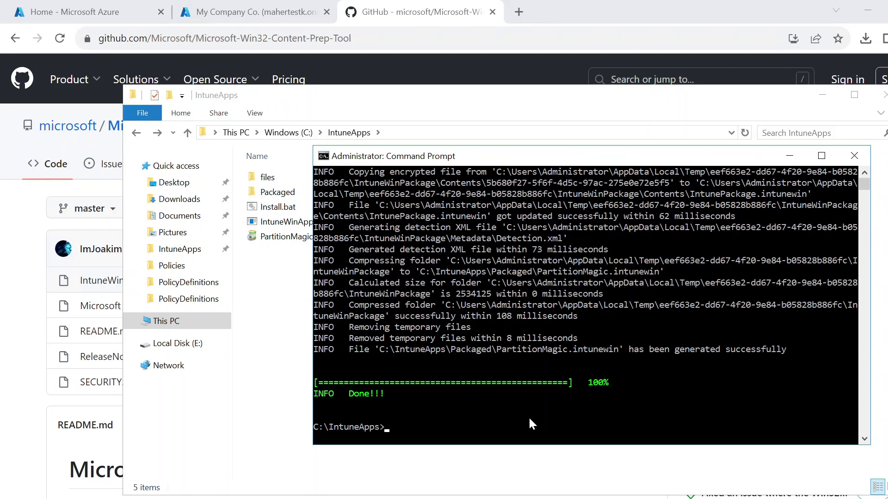
# - Check that PartitionMagic.intunewin (2,476 KB) now exists in C:\IntuneApps\Packaged
pyautogui.click(273, 370)
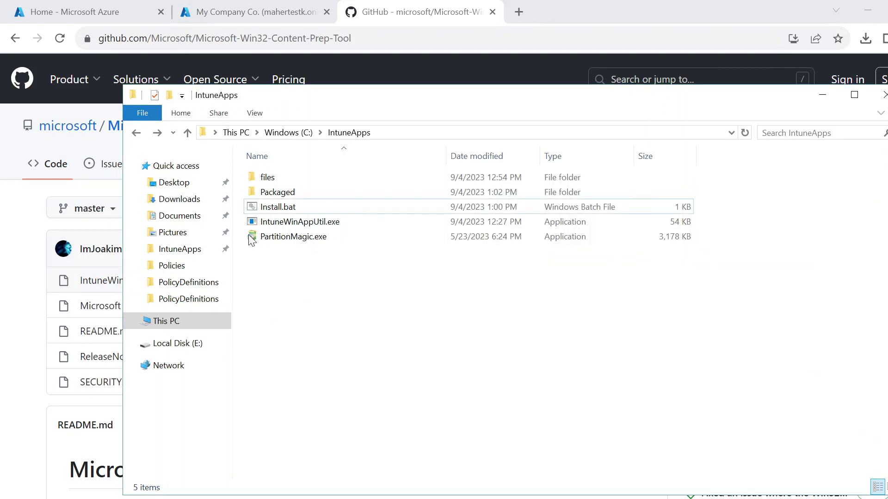
pyautogui.doubleClick(286, 191)
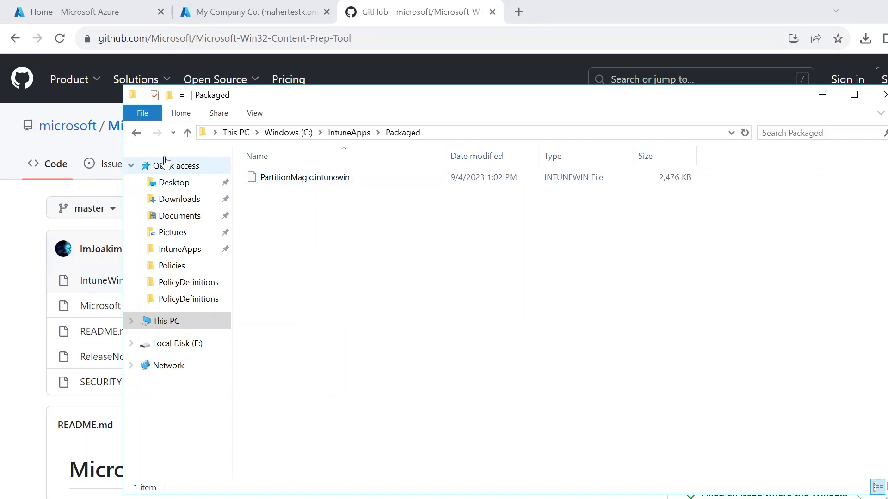
pyautogui.click(136, 133)
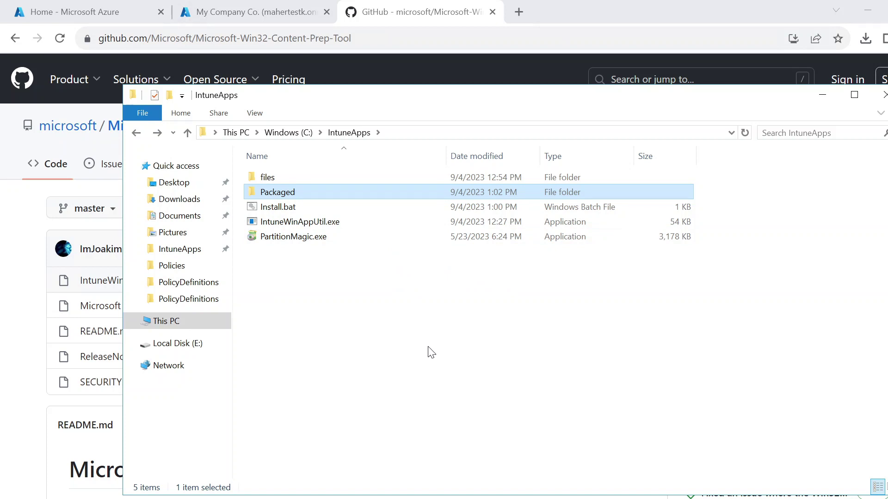
# - From Apps > All apps, add a new app of type Windows app (Win32)
pyautogui.click(235, 16)
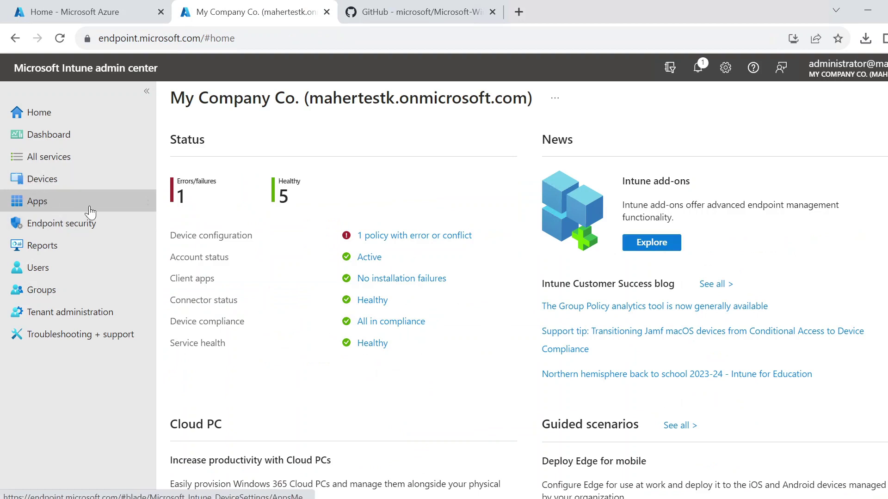
pyautogui.click(37, 201)
pyautogui.click(216, 210)
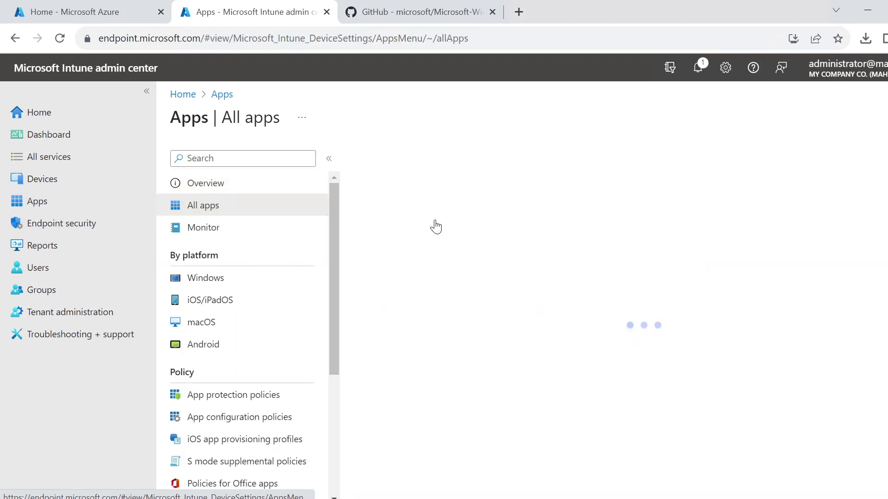
pyautogui.click(389, 163)
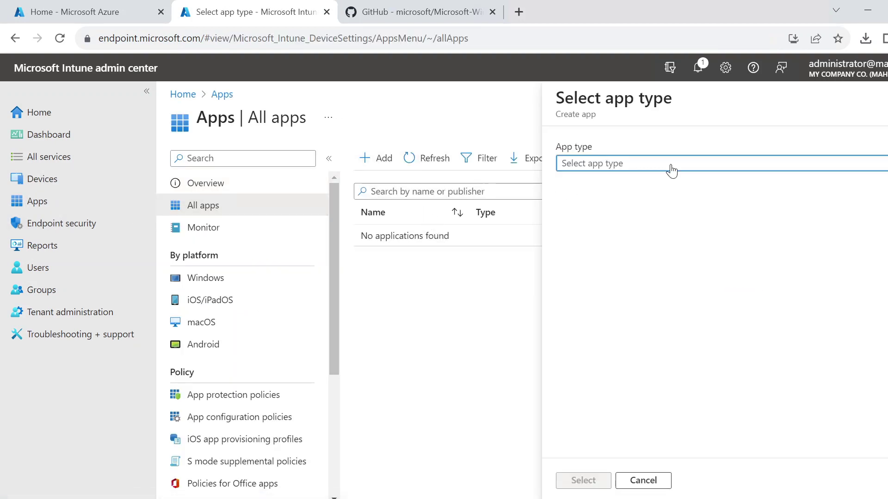
pyautogui.click(668, 165)
pyautogui.scroll(-3, 703, 324)
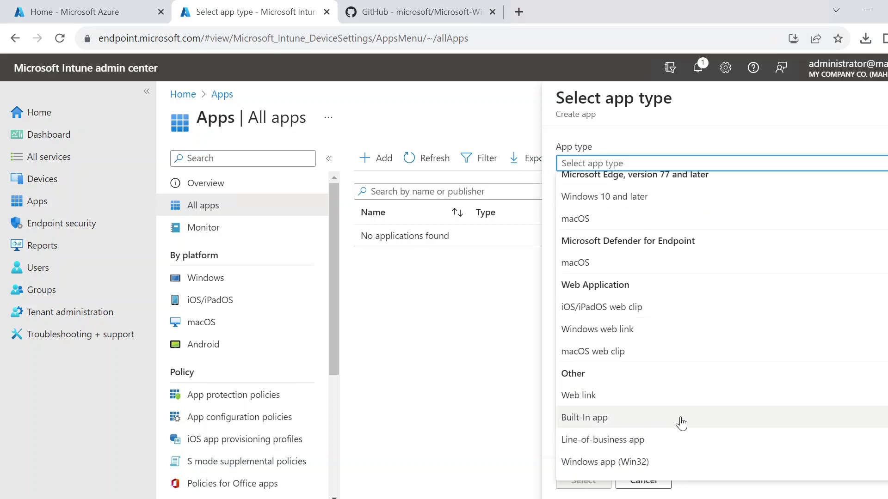
pyautogui.scroll(-2, 675, 423)
pyautogui.click(614, 407)
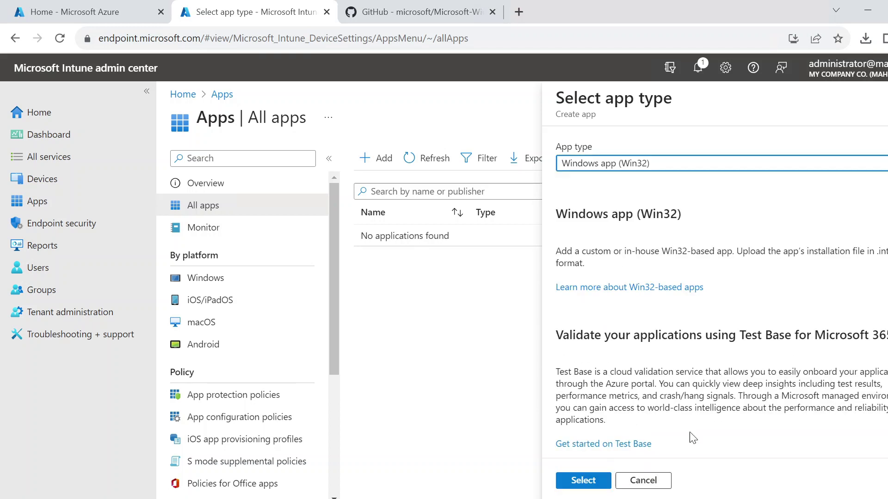
pyautogui.click(596, 483)
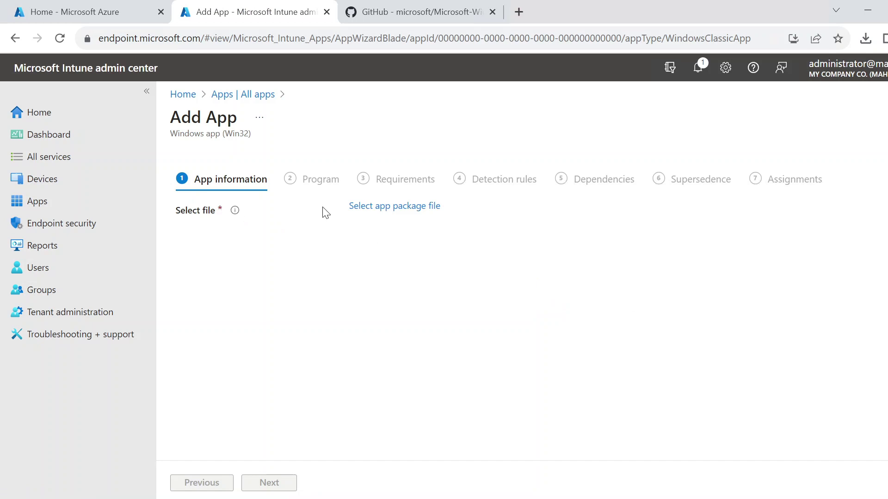
# - Select C:\IntuneApps\Packaged\PartitionMagic.intunewin as the app package file and confirm it
pyautogui.click(417, 209)
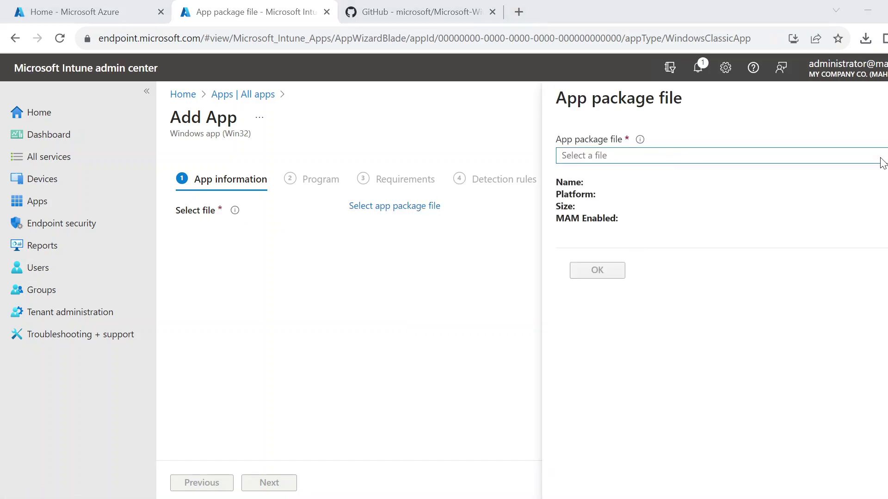
pyautogui.click(881, 160)
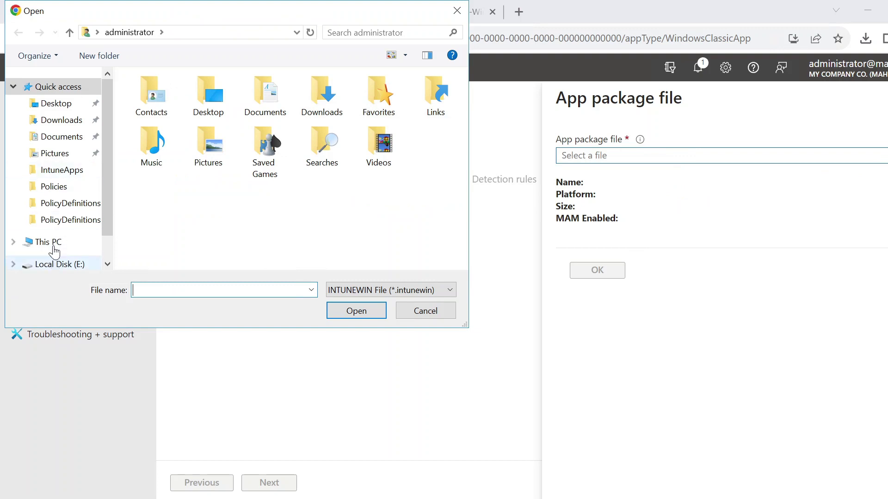
pyautogui.click(44, 241)
pyautogui.scroll(-4, 173, 222)
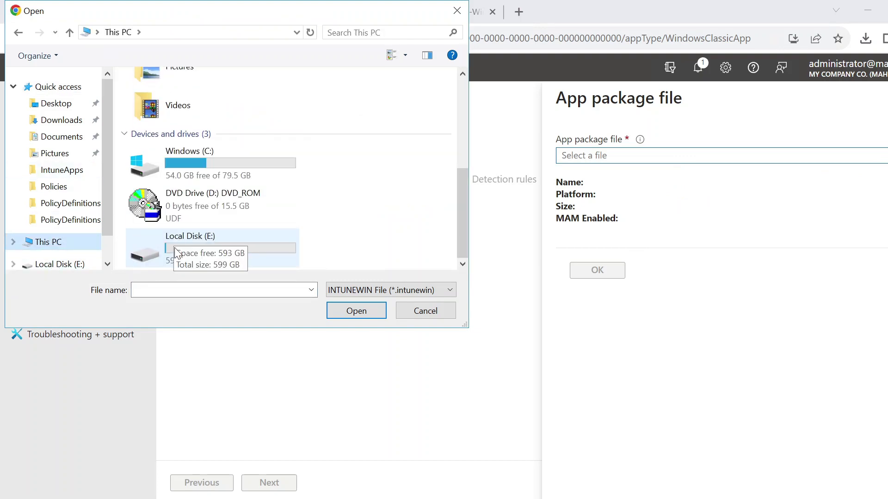
pyautogui.doubleClick(189, 172)
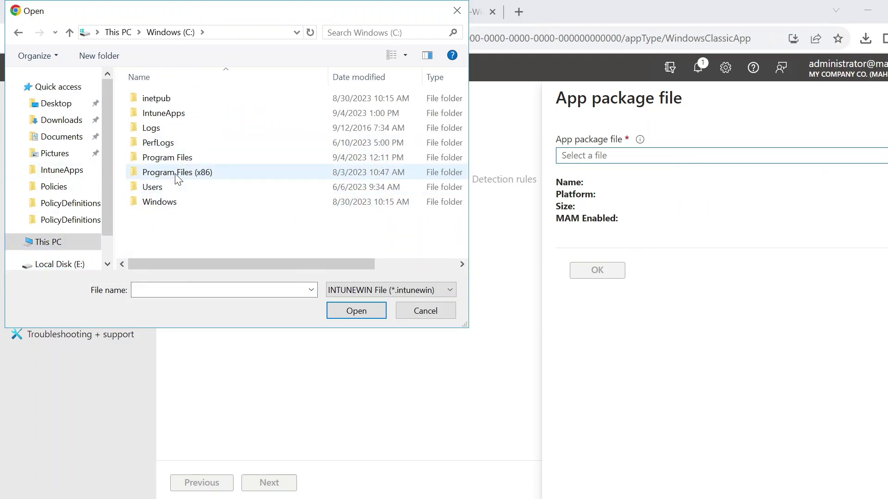
pyautogui.doubleClick(169, 114)
pyautogui.doubleClick(153, 116)
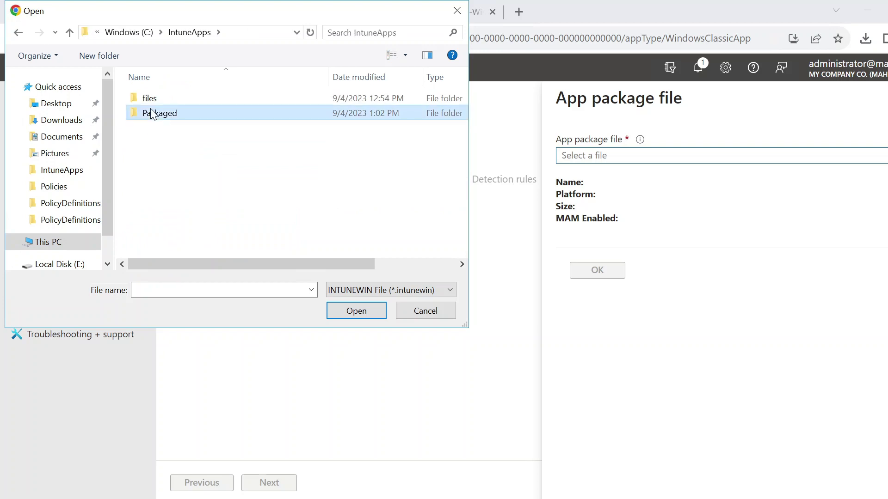
pyautogui.doubleClick(160, 98)
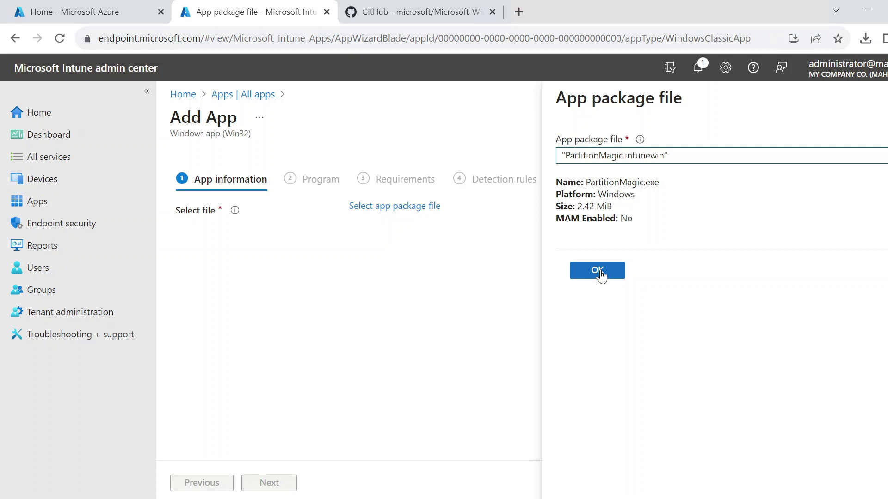
pyautogui.click(601, 276)
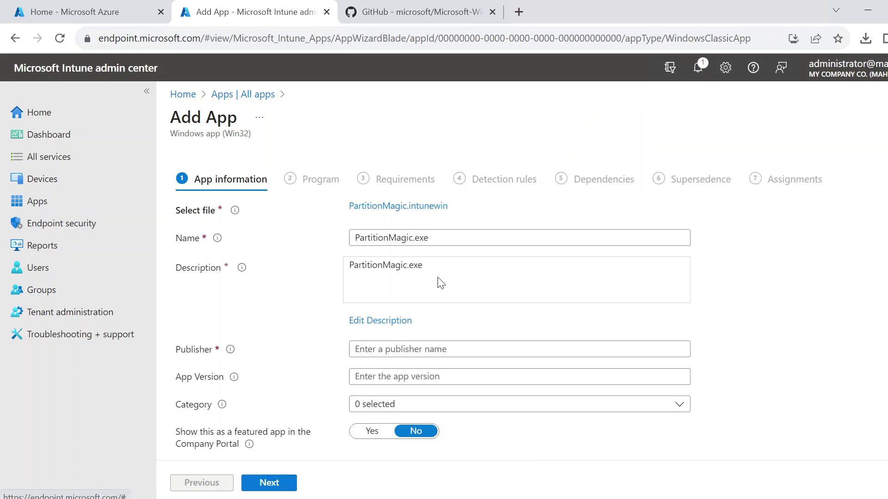
# - Rename the app to PartitionMagic Software and set the publisher to Partition Magic
pyautogui.moveTo(472, 244); pyautogui.dragTo(413, 241)
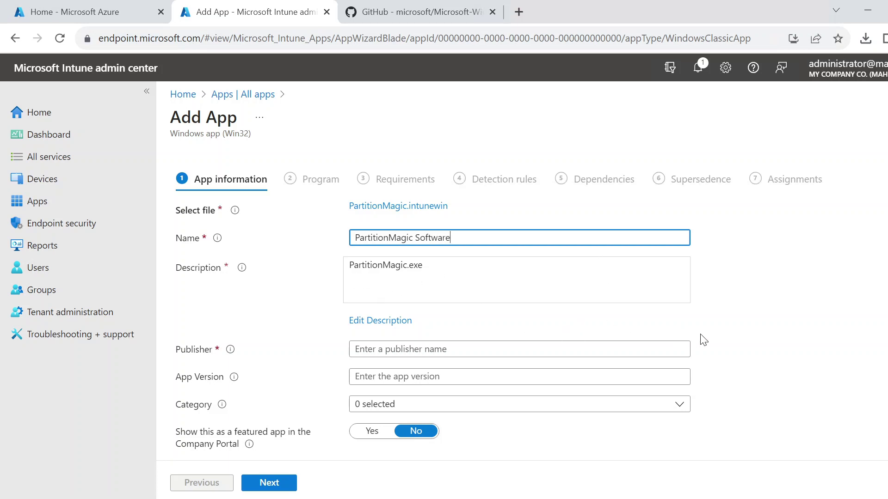
pyautogui.scroll(-3, 703, 340)
pyautogui.scroll(2, 715, 333)
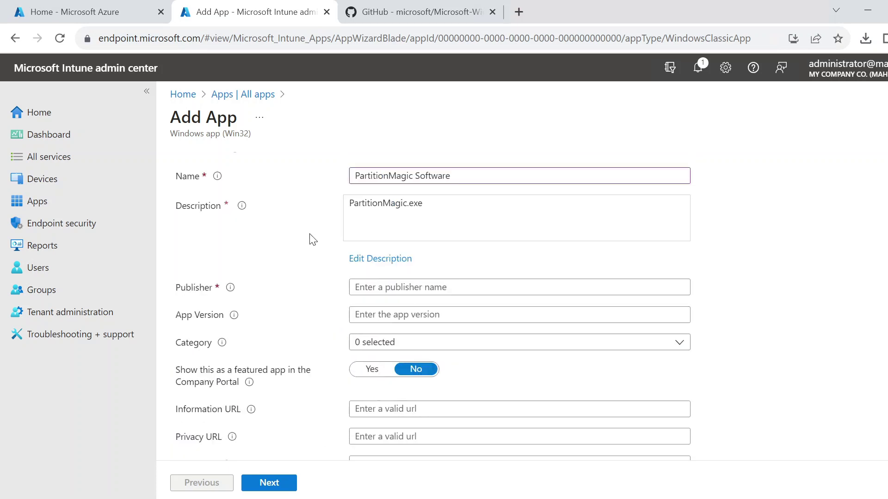
pyautogui.click(482, 289)
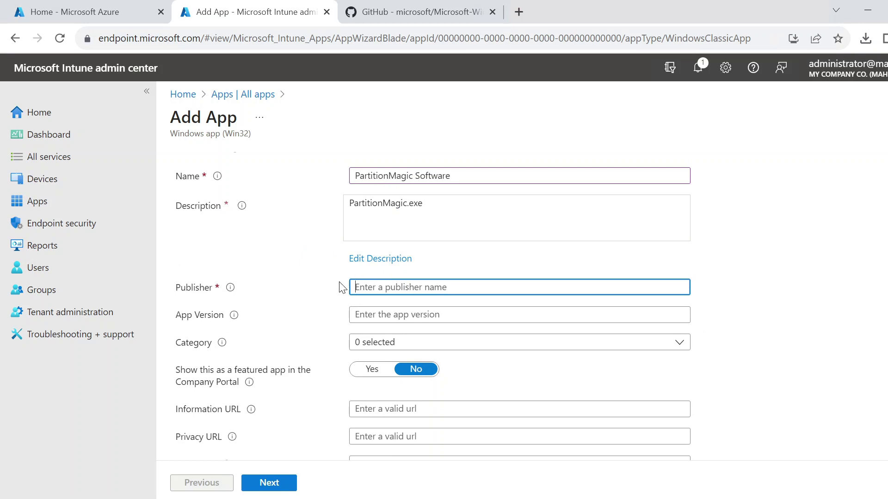
pyautogui.write('Partition Magic')
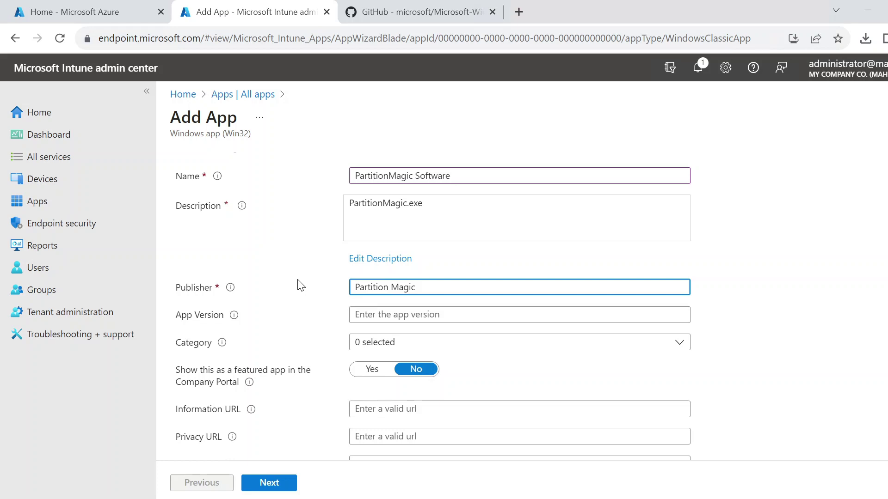
pyautogui.click(300, 285)
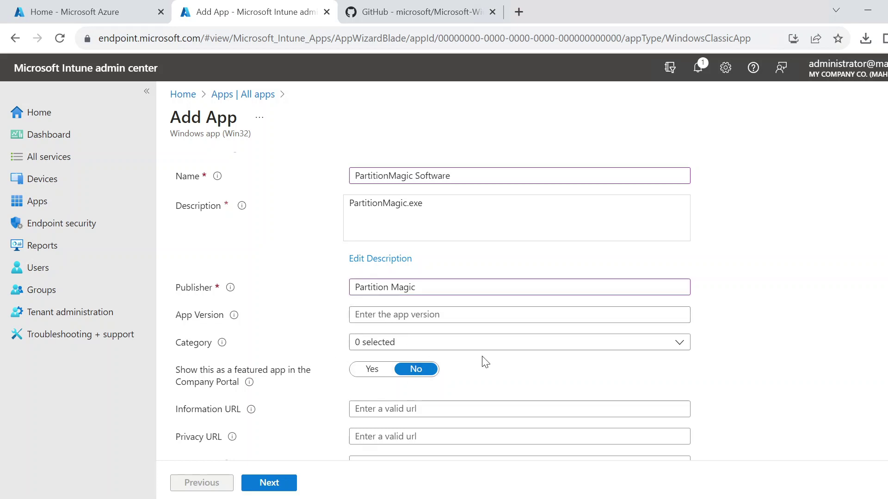
# - Finish App information and move to the Program step's install command field
pyautogui.scroll(-1, 462, 360)
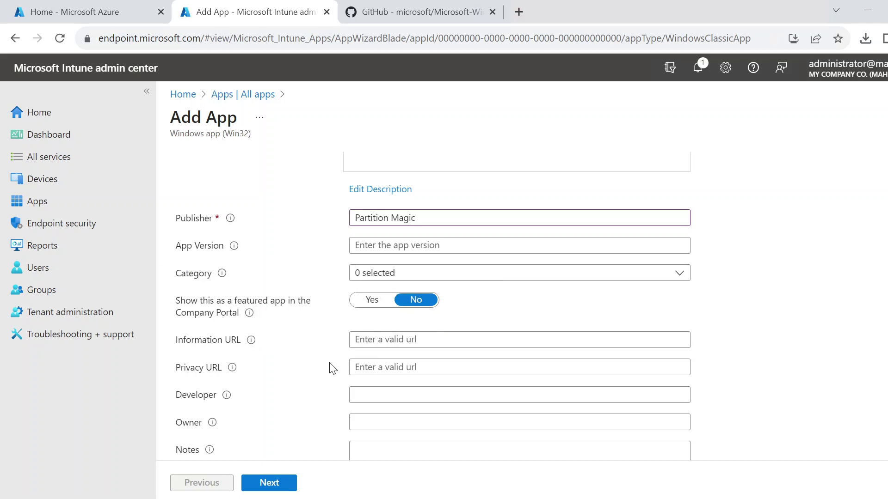
pyautogui.scroll(-2, 481, 367)
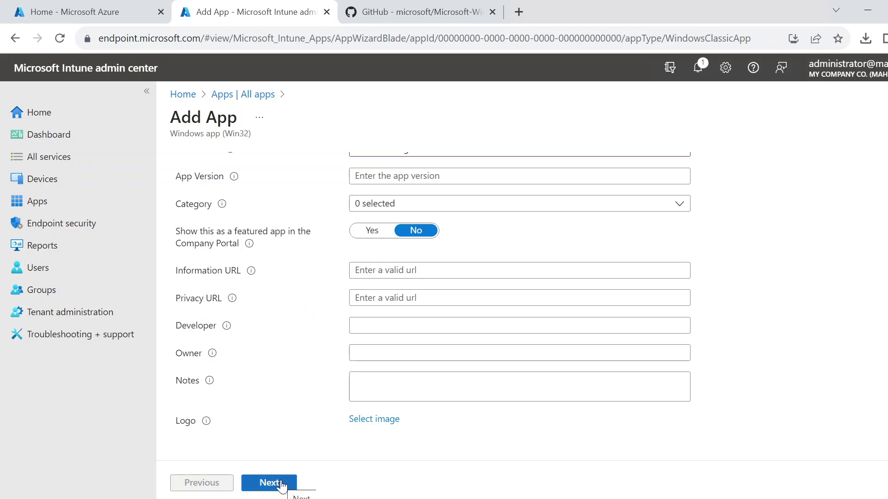
pyautogui.click(269, 482)
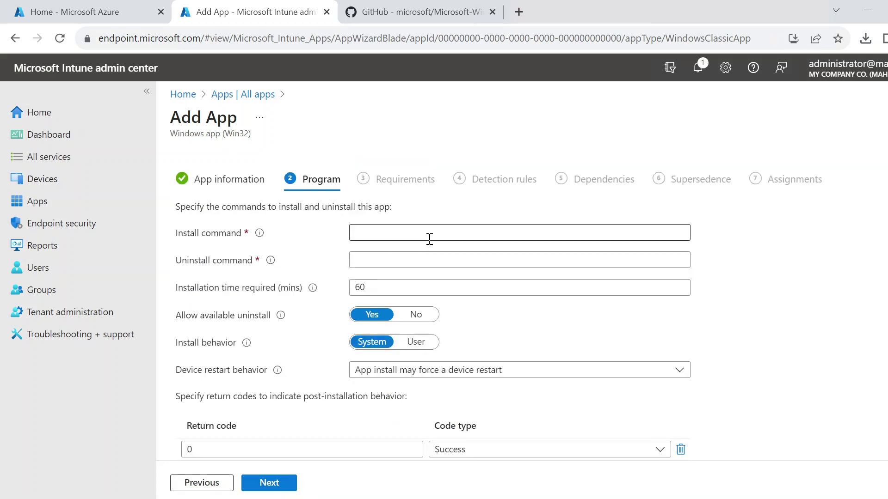
pyautogui.click(435, 234)
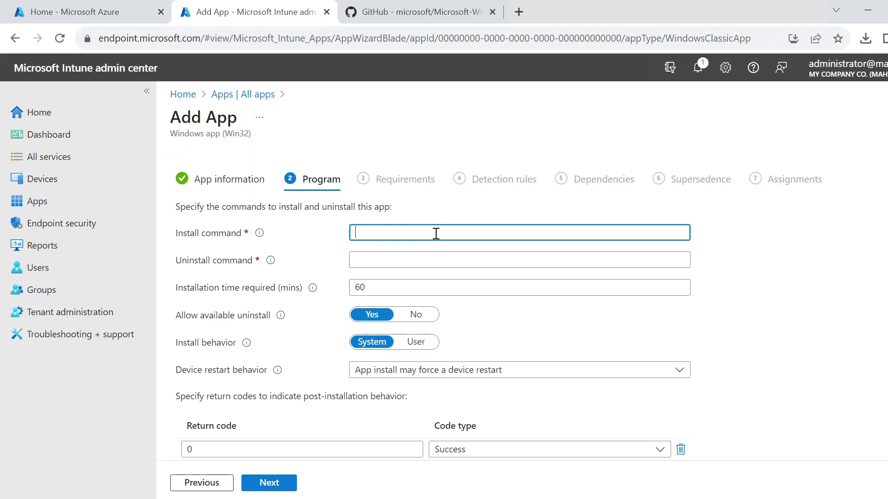
# - Enter install.bat as the install command and uninstall.exe as the uninstall command
pyautogui.write('install.bat')
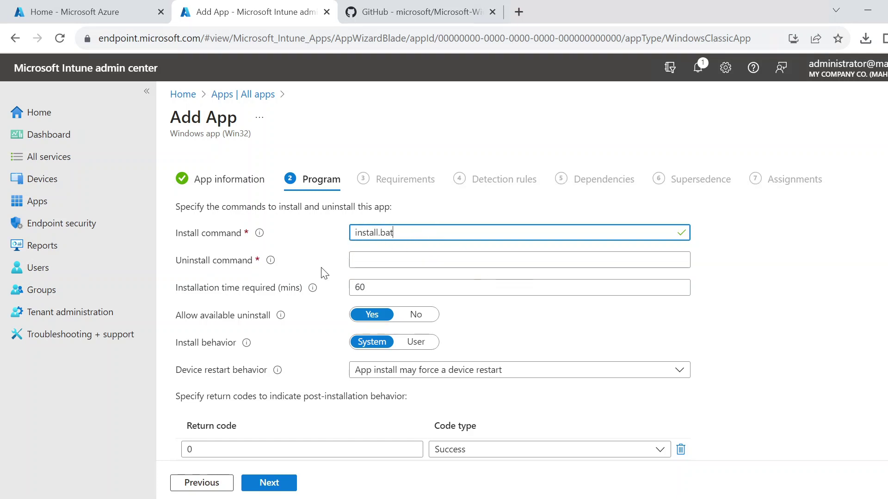
pyautogui.click(426, 265)
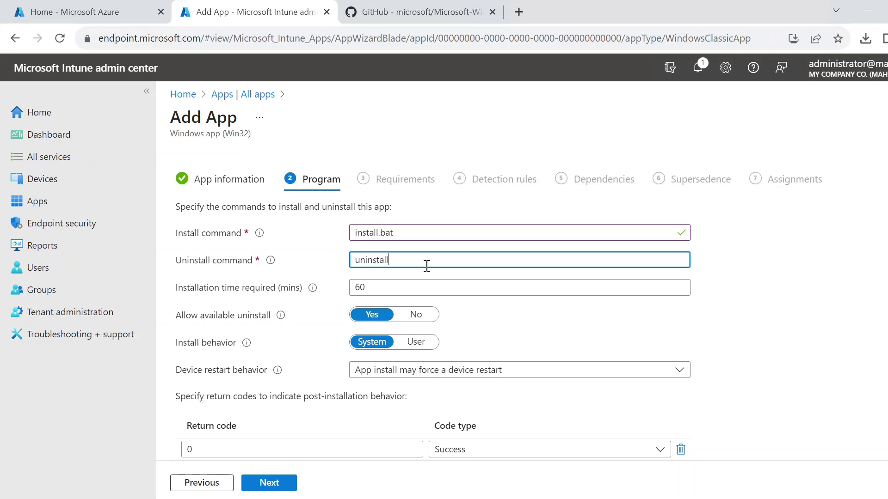
pyautogui.write('exe')
# - Keep the default device restart behavior and return codes, then proceed to Requirements
pyautogui.scroll(-3, 529, 278)
pyautogui.scroll(3, 534, 310)
pyautogui.scroll(-2, 601, 318)
pyautogui.scroll(1, 601, 318)
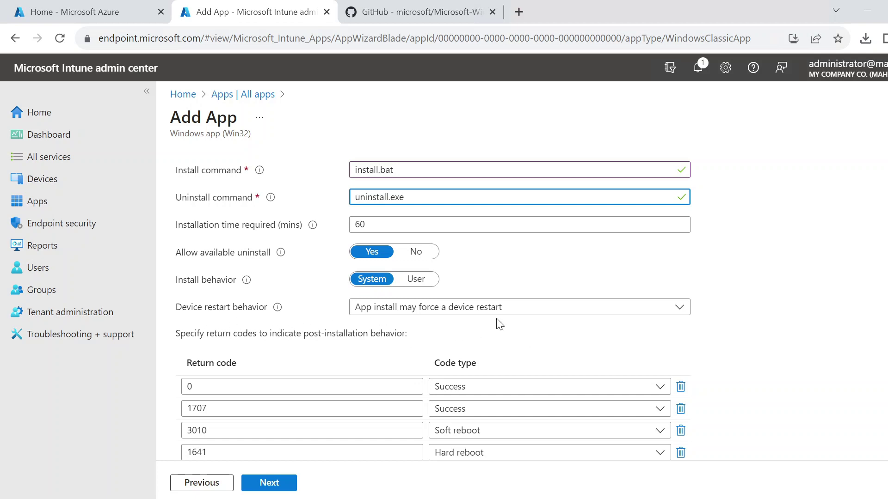
pyautogui.click(544, 313)
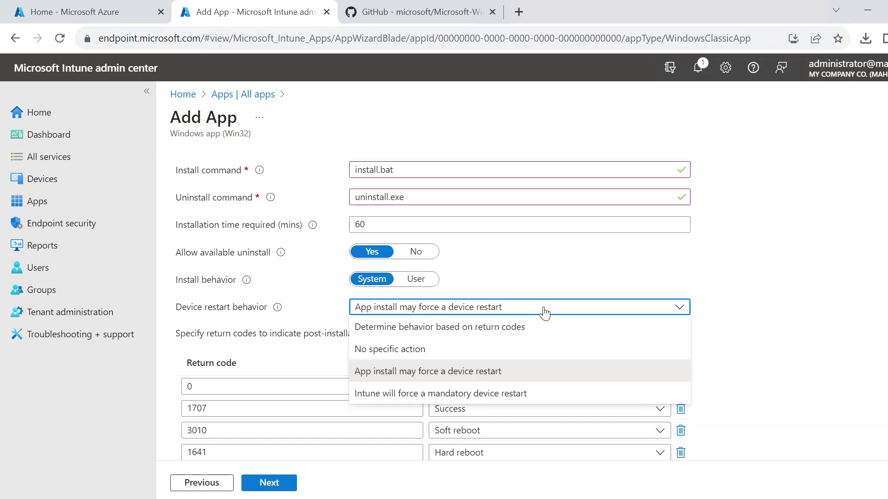
pyautogui.click(544, 313)
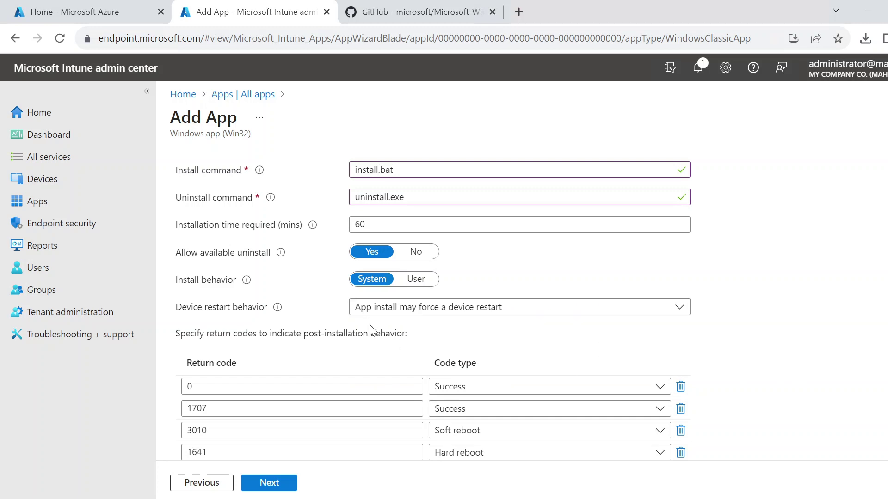
pyautogui.scroll(-2, 806, 376)
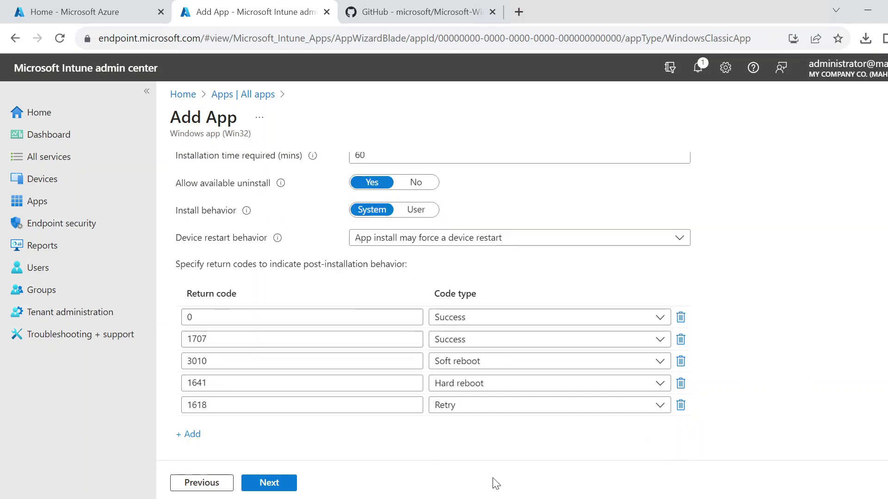
pyautogui.click(286, 484)
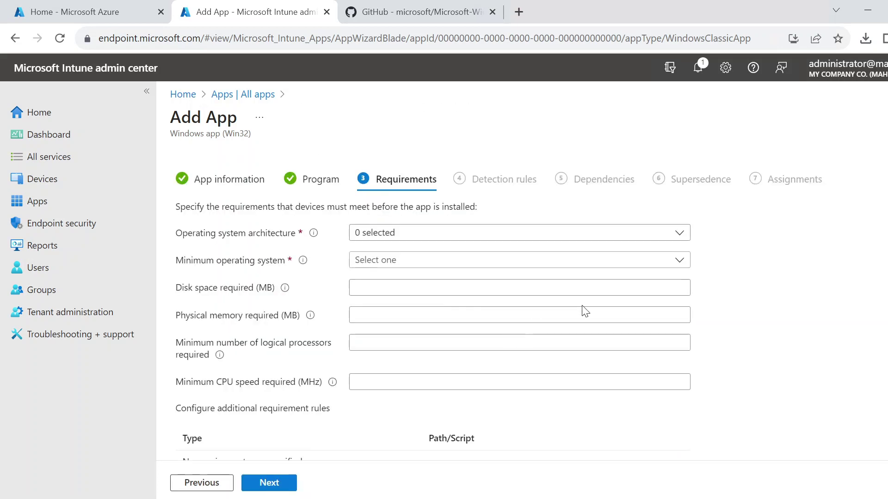
# - Require 64-bit as the operating system architecture
pyautogui.click(541, 234)
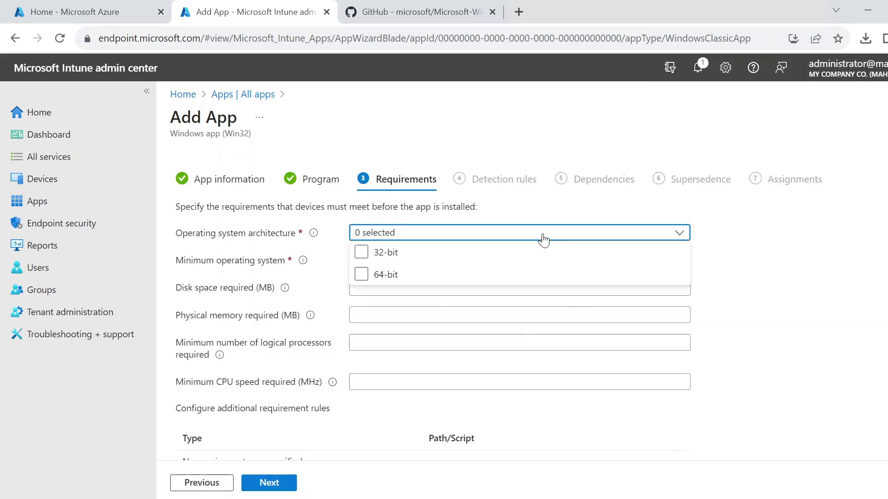
pyautogui.click(454, 274)
pyautogui.click(361, 277)
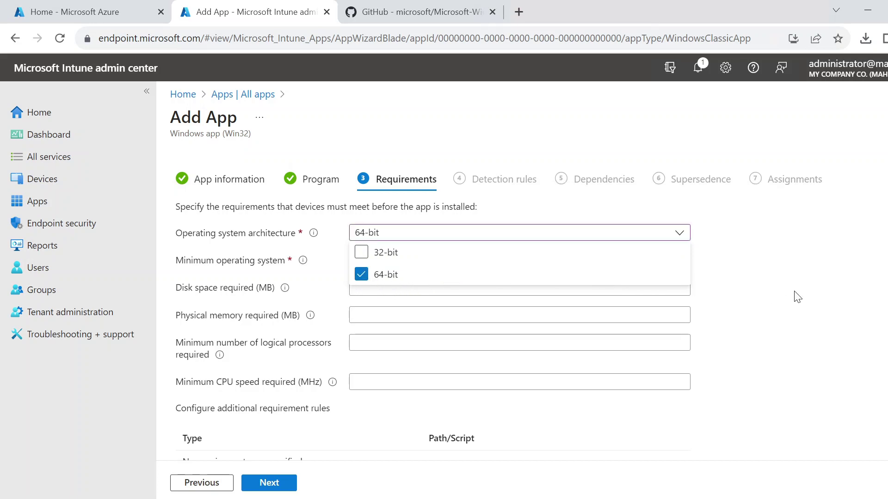
pyautogui.click(859, 326)
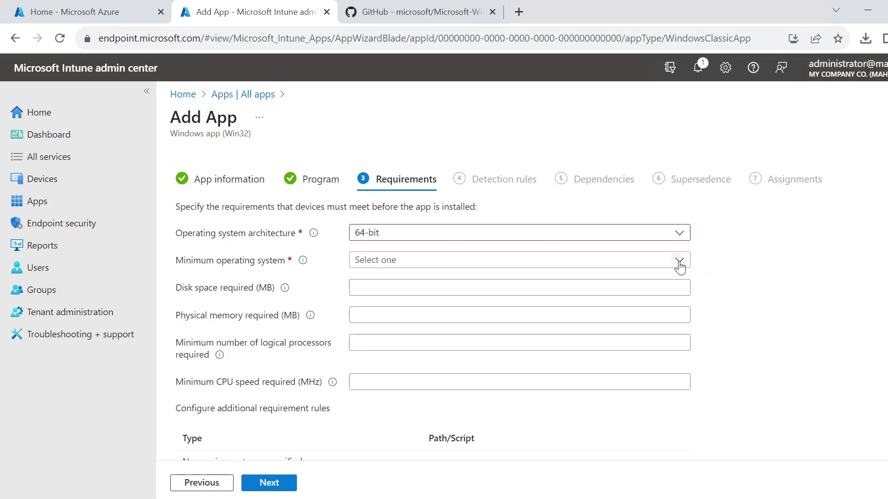
# - Set the minimum operating system to Windows 10 20H2 and continue to Detection rules
pyautogui.click(679, 262)
pyautogui.moveTo(683, 290); pyautogui.dragTo(695, 343)
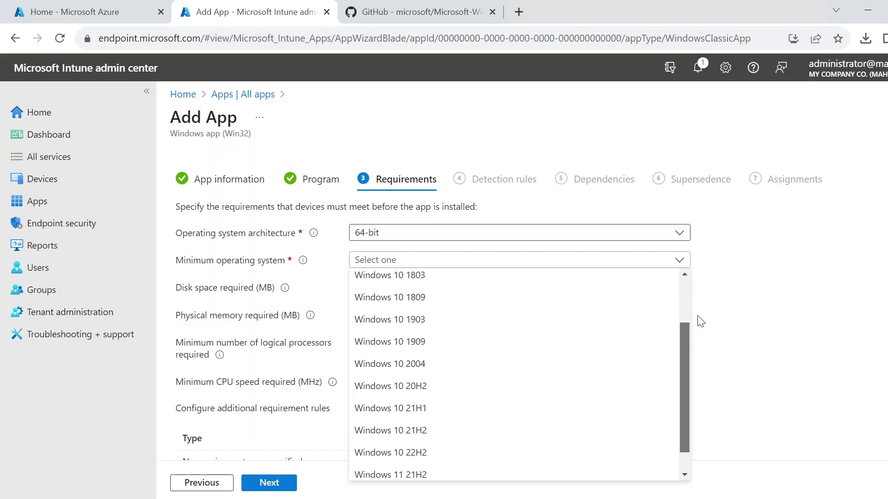
pyautogui.scroll(1, 685, 323)
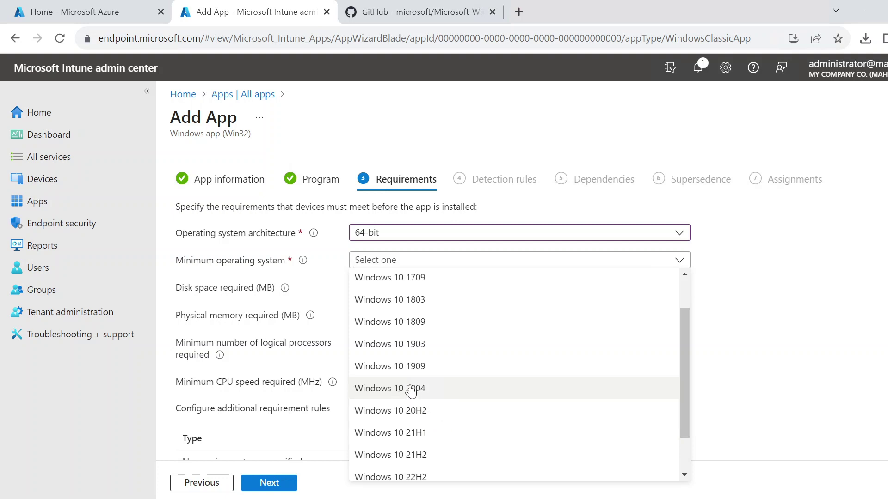
pyautogui.click(411, 411)
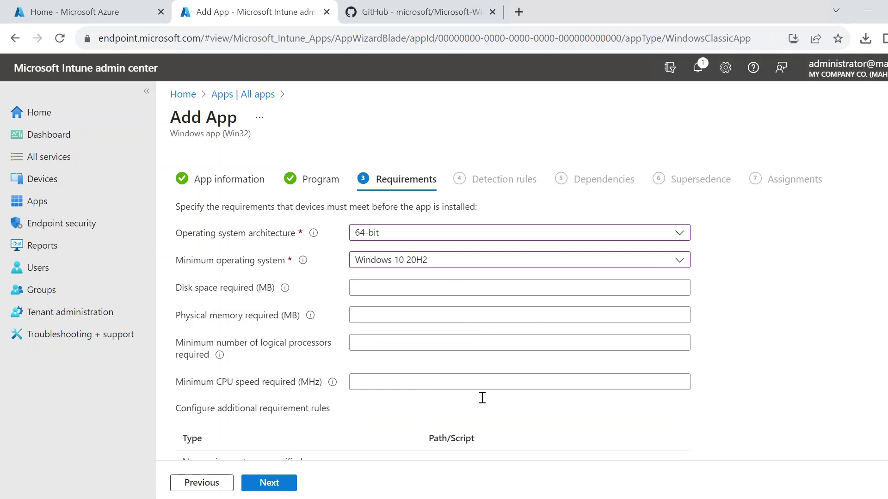
pyautogui.scroll(-1, 457, 351)
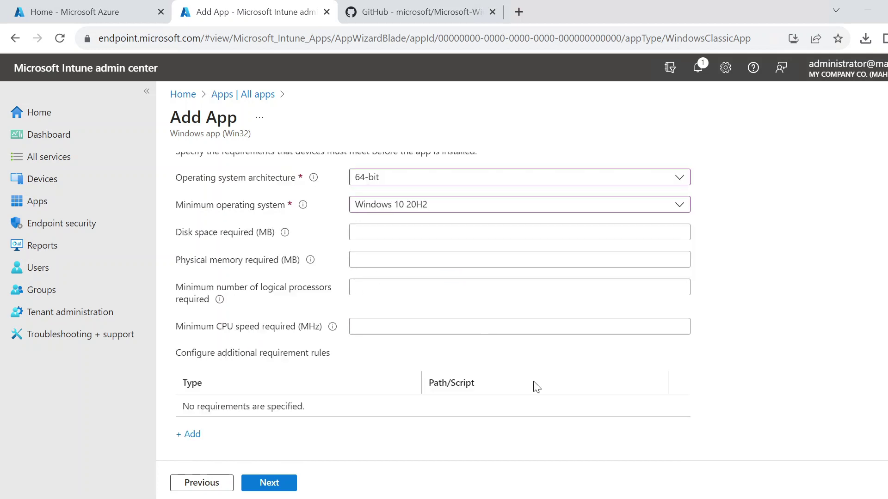
pyautogui.click(278, 484)
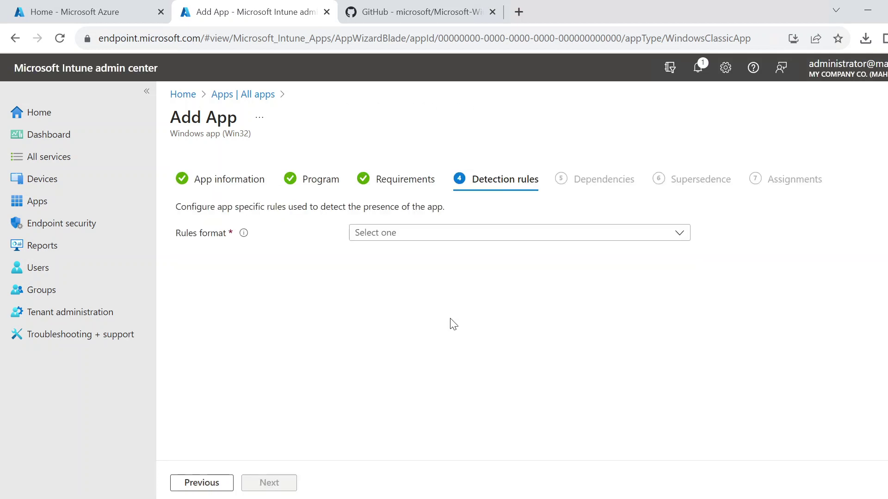
# - Switch the rules format to manually configured detection rules and add a new rule
pyautogui.click(472, 236)
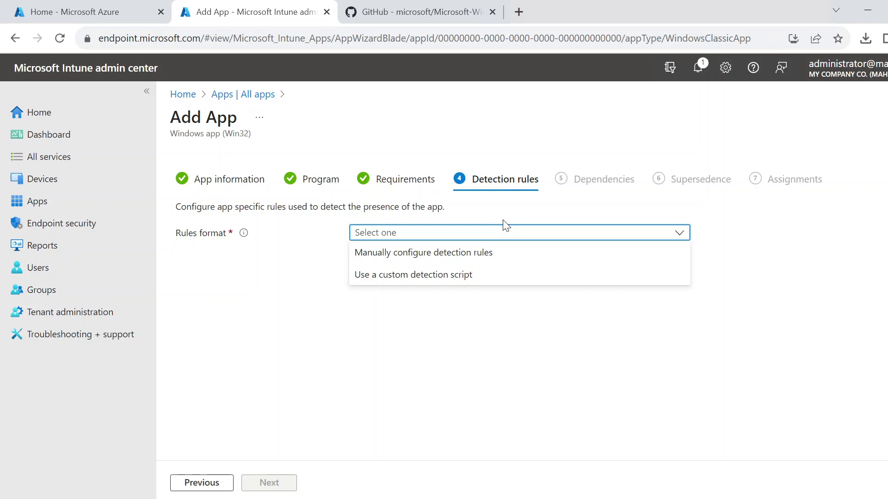
pyautogui.click(494, 252)
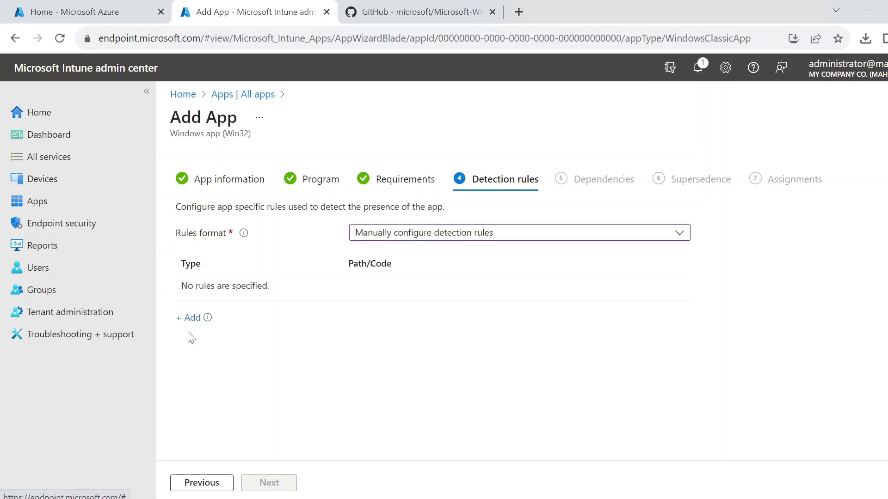
pyautogui.click(190, 318)
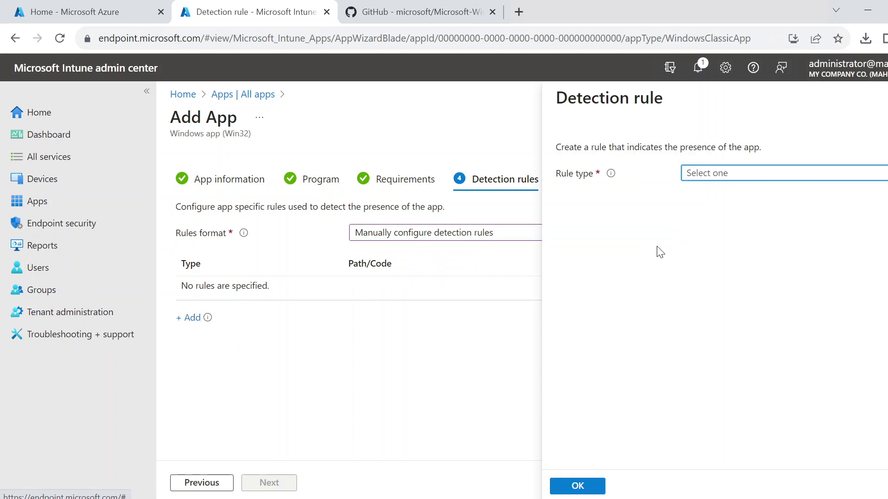
# - Make the detection rule a File type with path C:\Program Files\
pyautogui.click(744, 185)
pyautogui.click(718, 218)
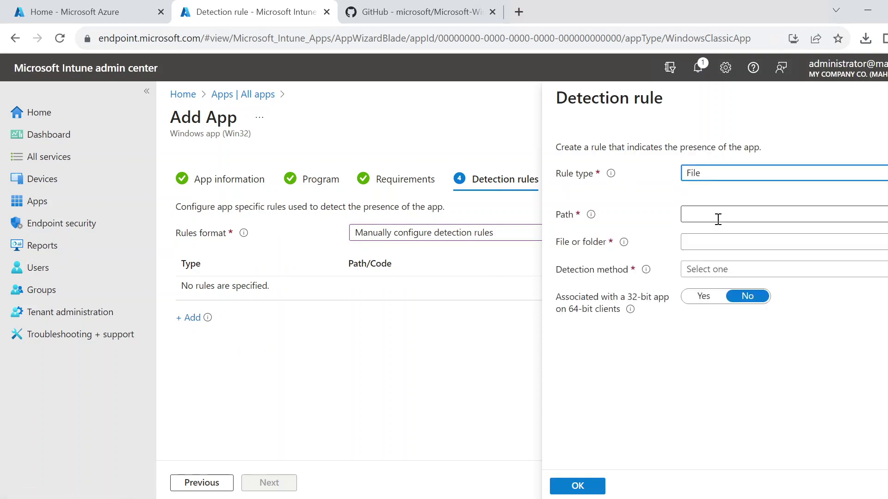
pyautogui.click(729, 222)
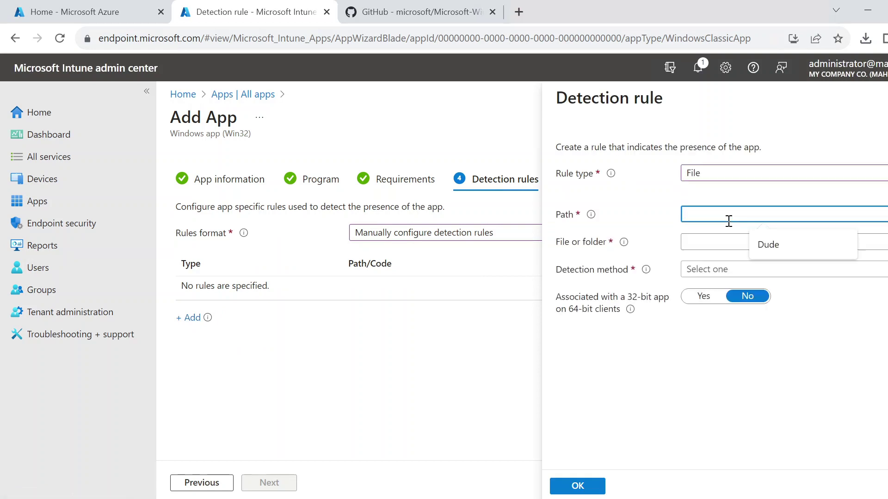
pyautogui.write('C:\\Program Files\\MiniTool Partition Wizard 12')
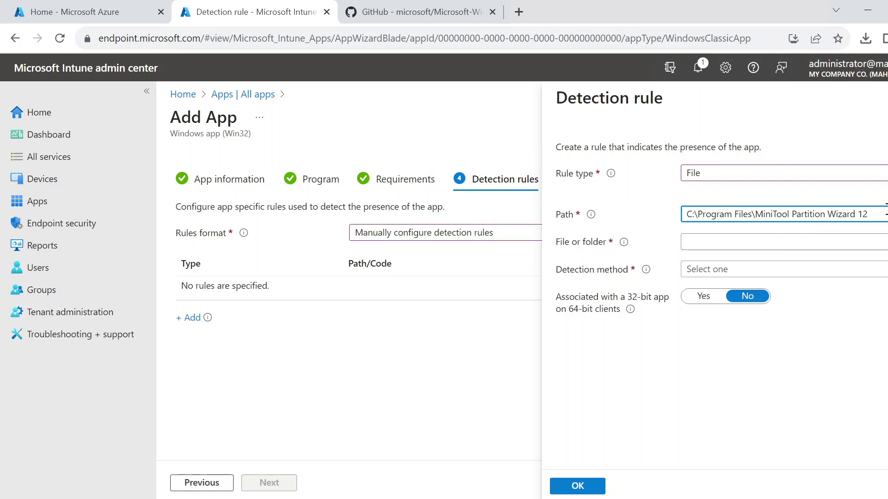
pyautogui.moveTo(867, 215); pyautogui.dragTo(757, 216)
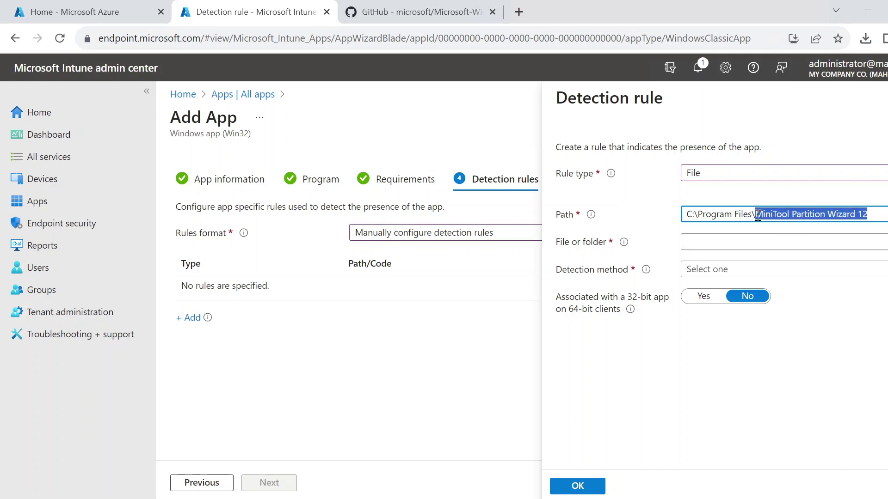
pyautogui.hotkey('ctrl', 'x')
# - Detect folder MiniTool Partition Wizard 12 by 'File or folder exists', save, and continue to Dependencies
pyautogui.click(735, 246)
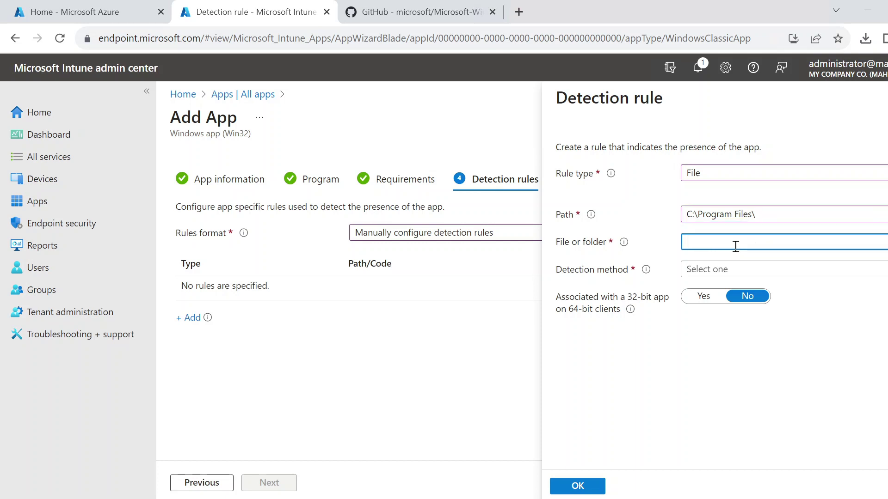
pyautogui.hotkey('ctrl', 'v')
pyautogui.click(771, 273)
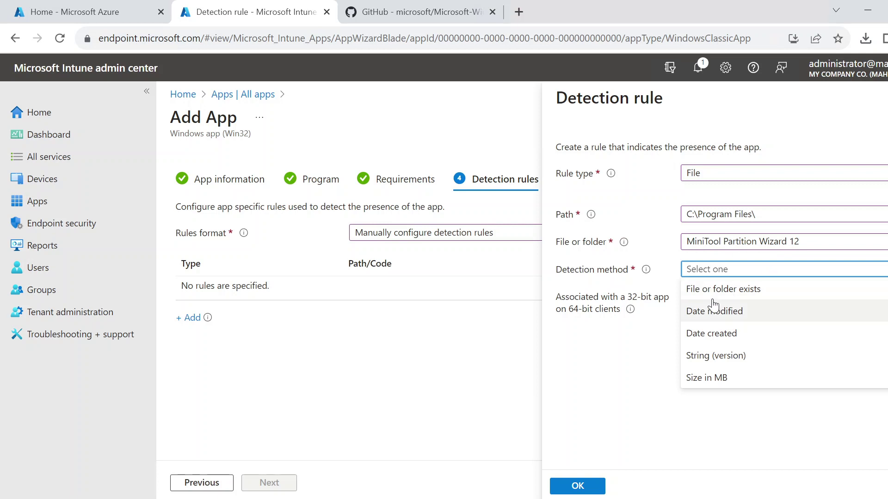
pyautogui.click(762, 292)
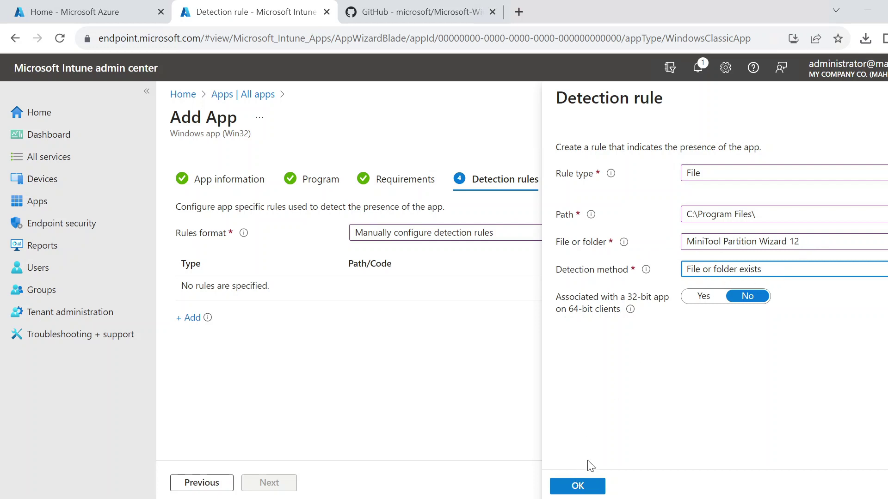
pyautogui.click(583, 487)
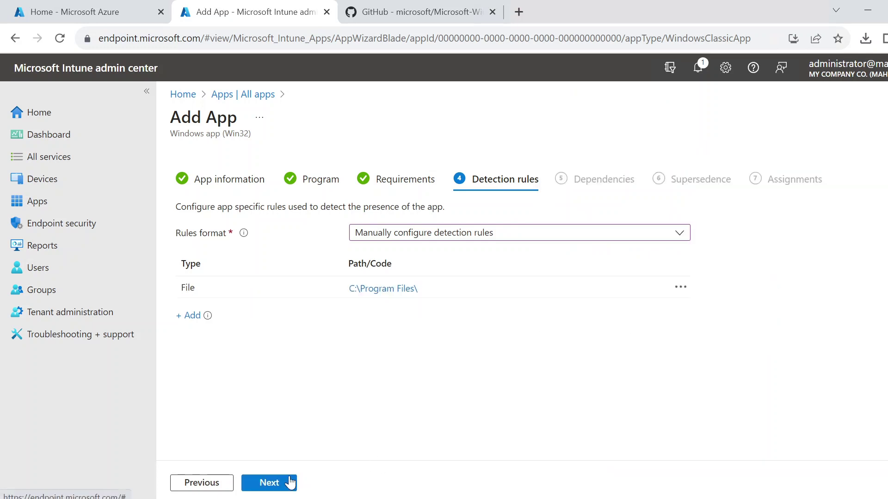
pyautogui.click(287, 483)
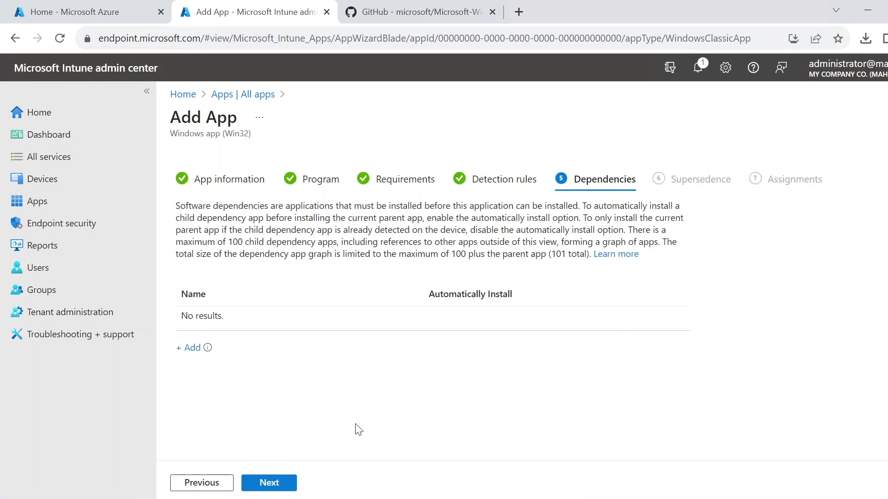
# - Skip Dependencies and Supersedence, then add a group as a required assignment
pyautogui.click(283, 485)
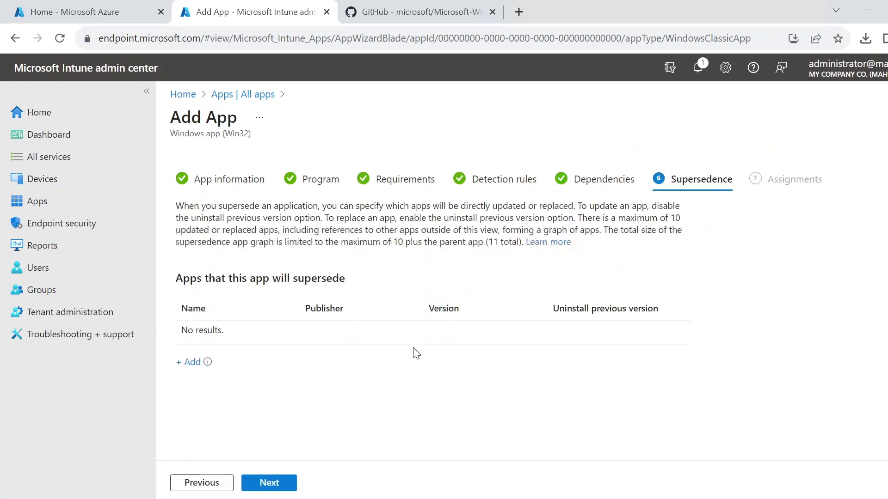
pyautogui.click(283, 493)
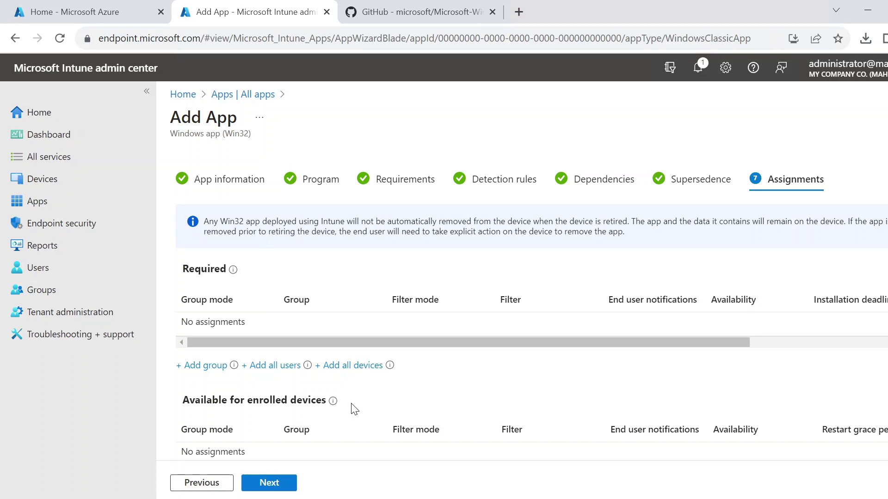
pyautogui.click(204, 370)
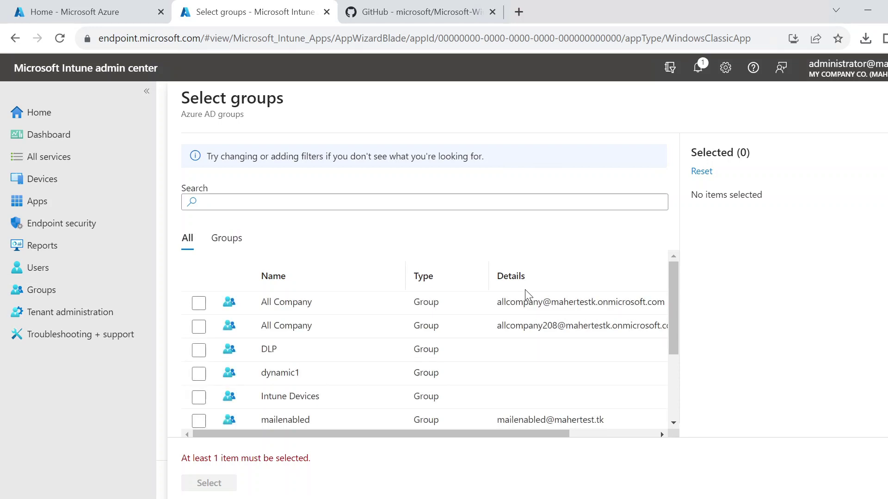
pyautogui.click(342, 199)
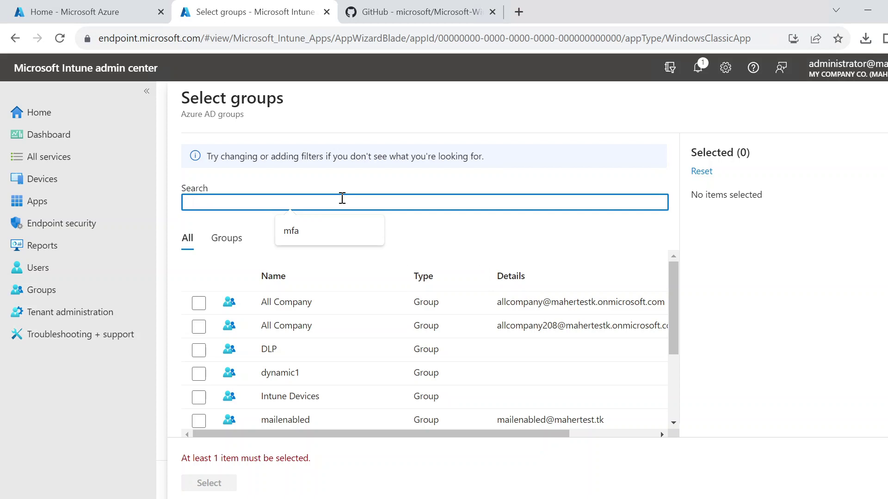
pyautogui.write('mfa')
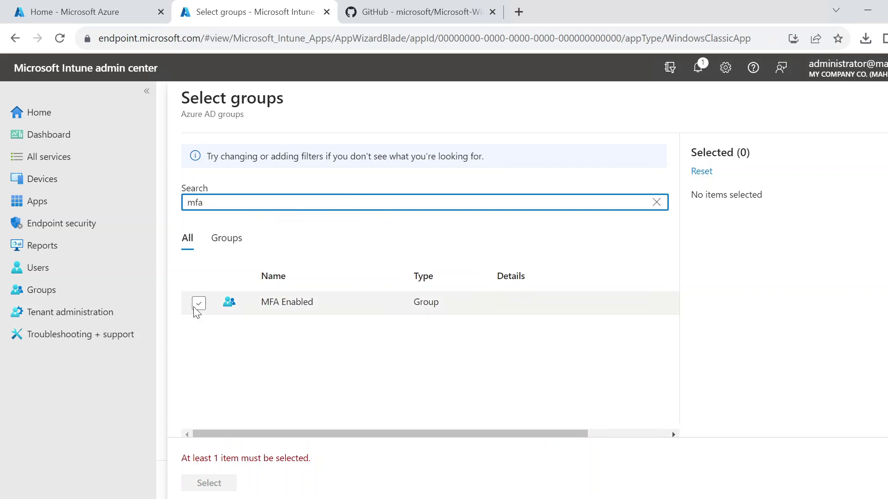
pyautogui.click(199, 304)
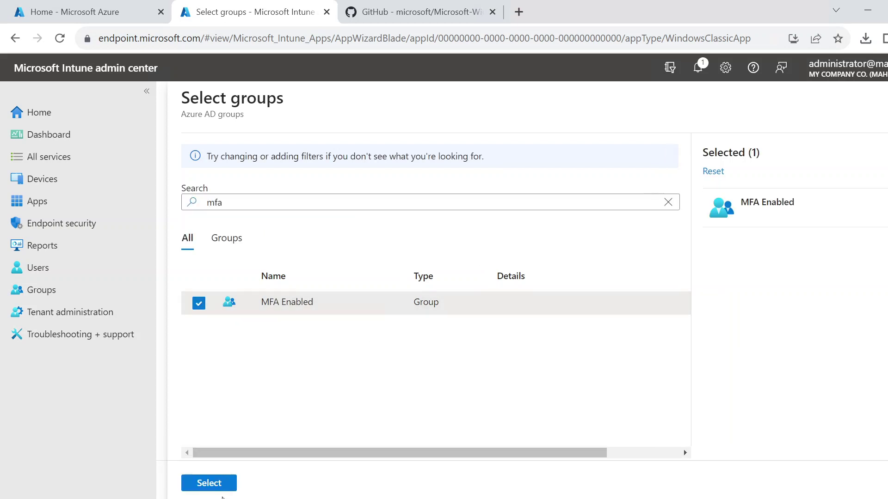
pyautogui.click(225, 484)
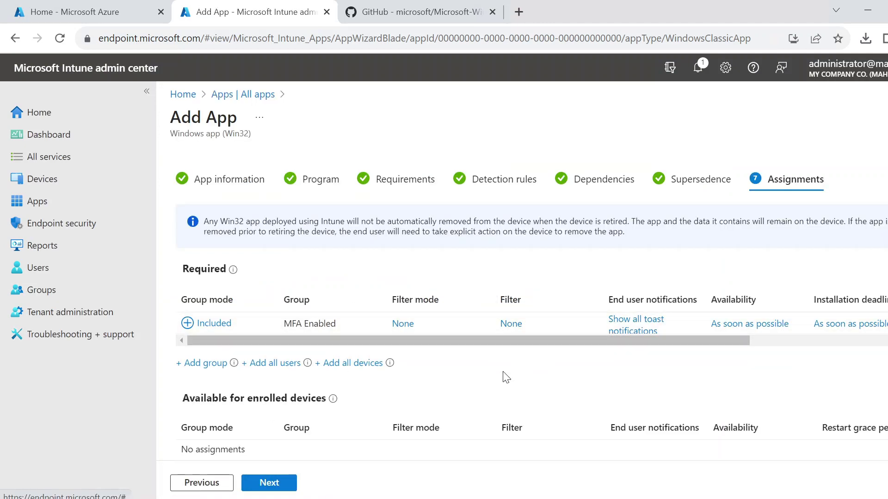
pyautogui.moveTo(550, 341); pyautogui.dragTo(572, 366)
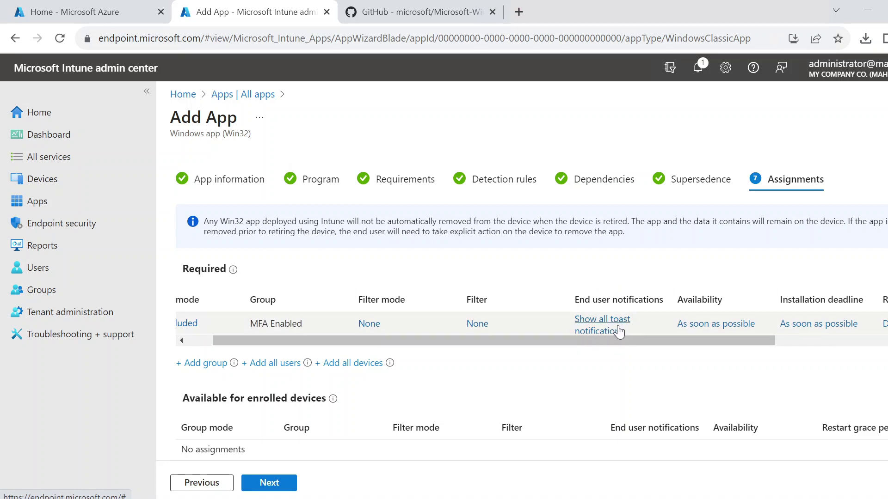
# - Set the MFA Enabled assignment's end user notifications to Hide all toast notifications
pyautogui.click(620, 329)
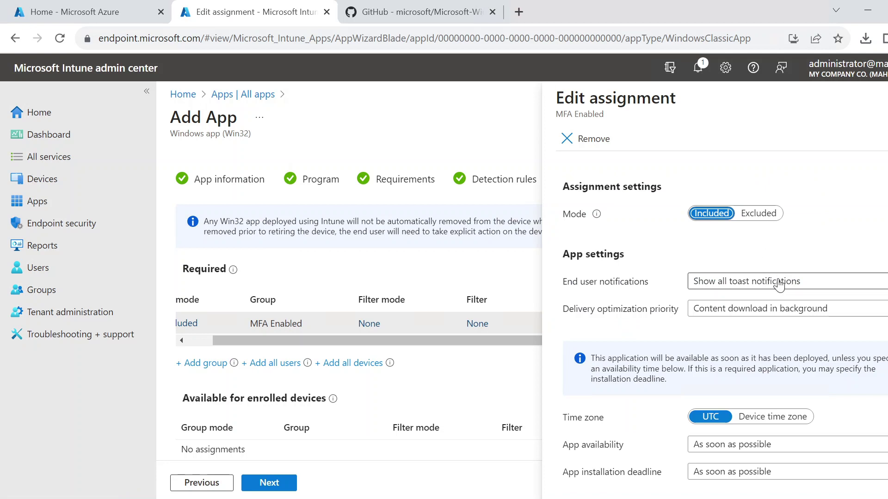
pyautogui.click(779, 282)
pyautogui.click(742, 346)
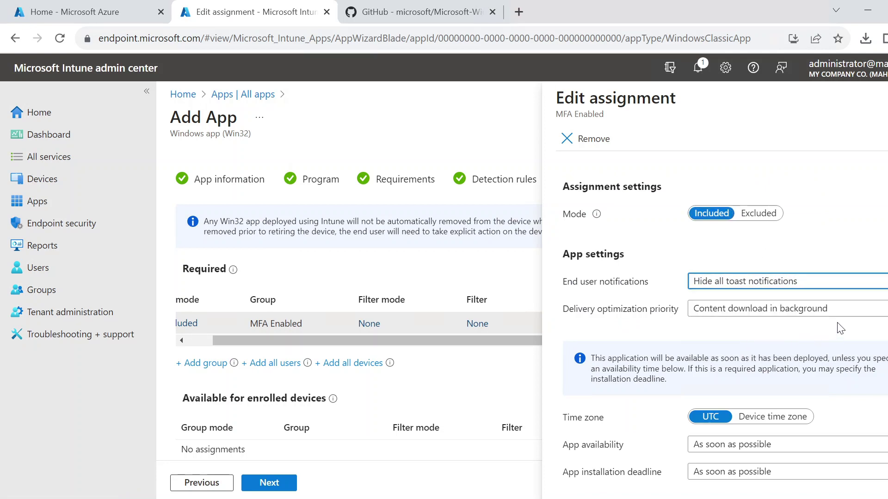
pyautogui.scroll(-1, 820, 346)
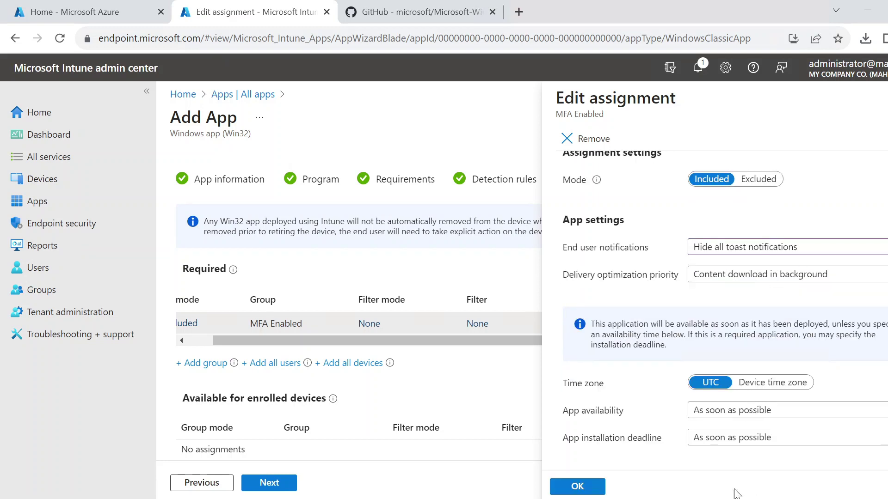
pyautogui.click(797, 387)
pyautogui.click(582, 488)
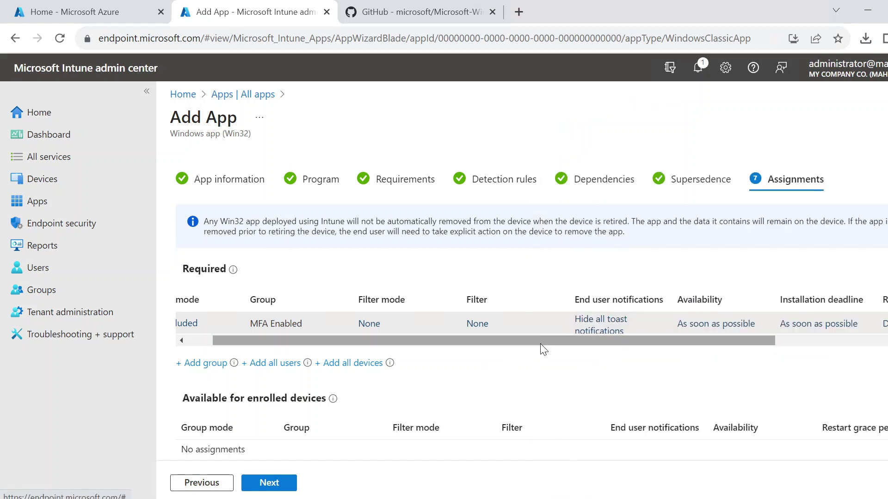
# - Review the assignments and continue to Review + create
pyautogui.moveTo(540, 344); pyautogui.dragTo(739, 341)
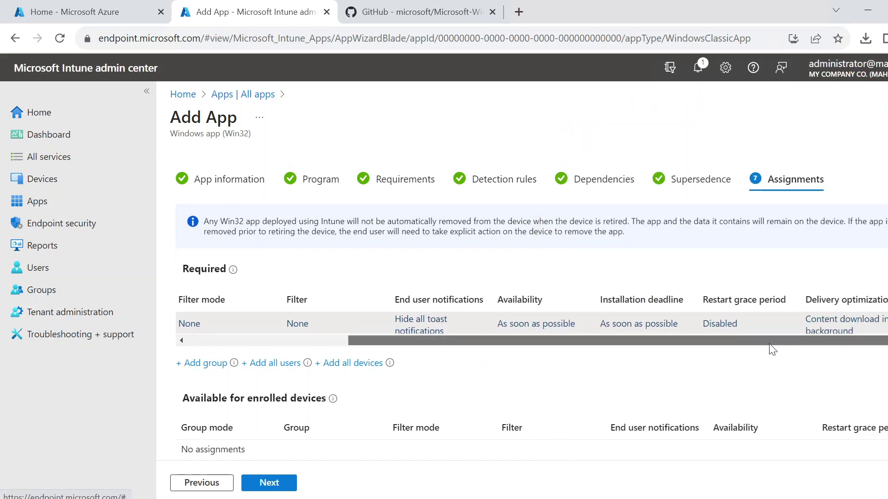
pyautogui.moveTo(753, 343); pyautogui.dragTo(431, 356)
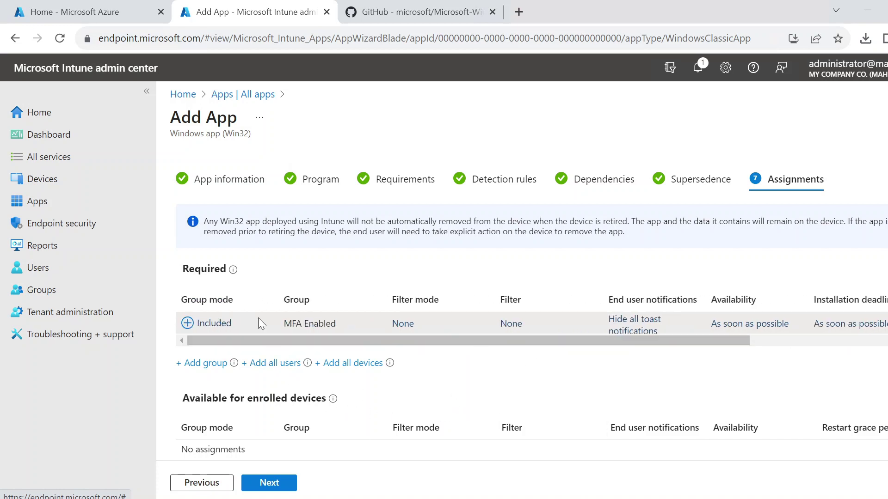
pyautogui.scroll(-2, 466, 373)
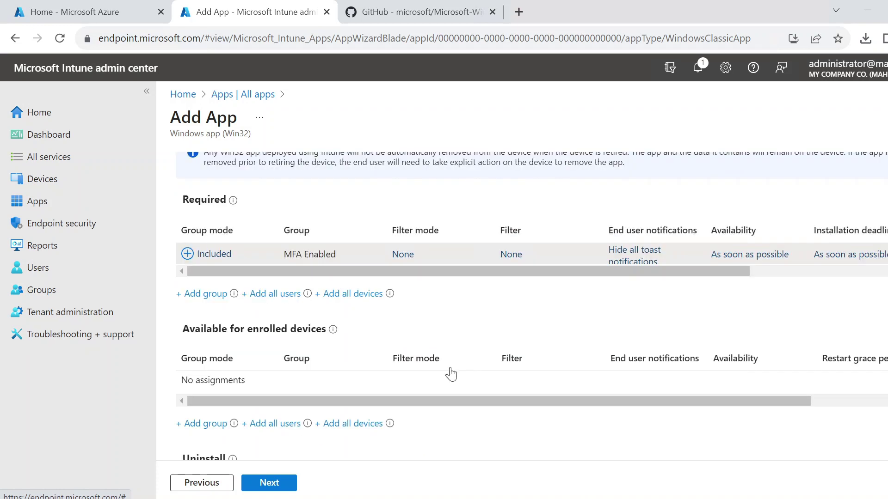
pyautogui.click(269, 482)
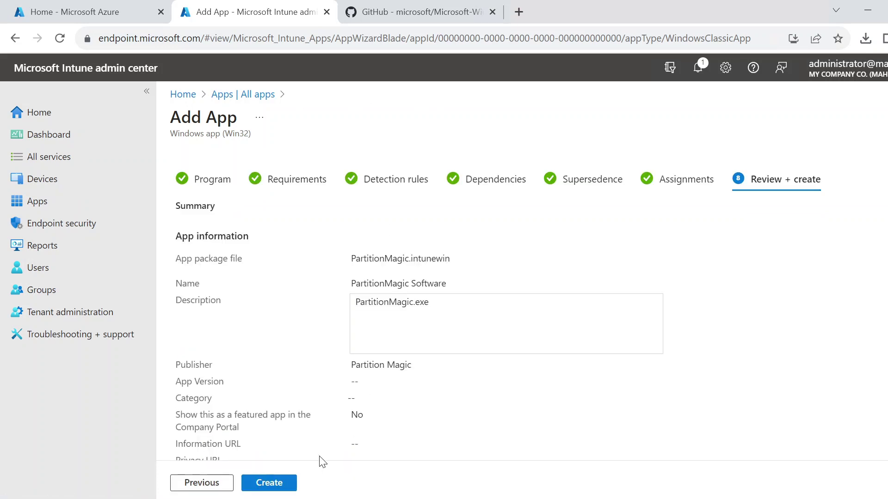
# - Create the PartitionMagic Software Win32 app, then bring up the remote Windows 10 client session
pyautogui.click(273, 481)
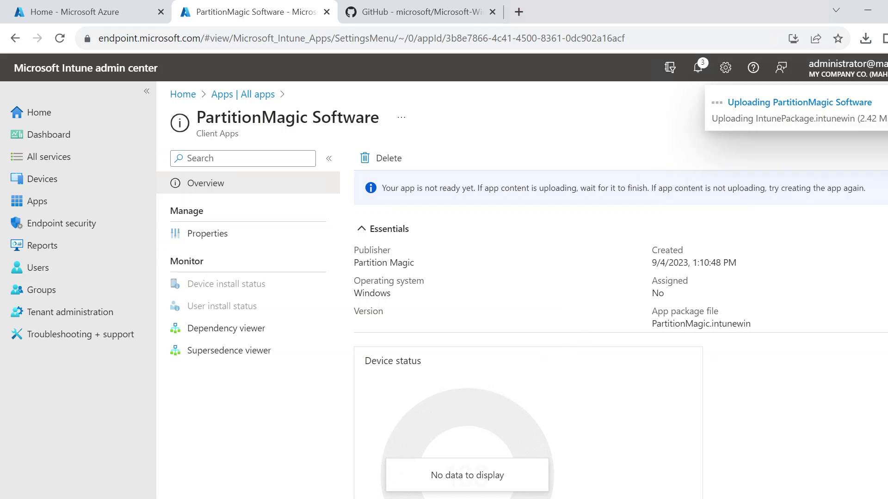
pyautogui.click(303, 493)
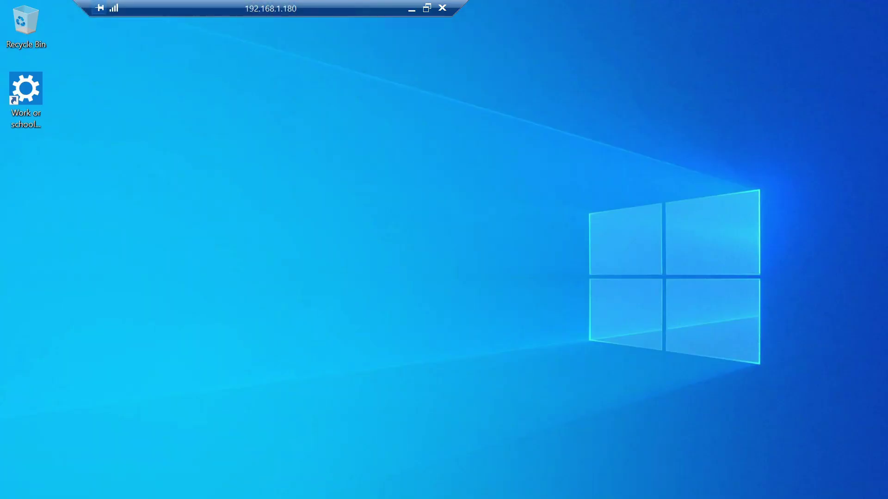
# - Browse the client's C:\Program Files folder in File Explorer, then minimize the window
pyautogui.press('super+e')
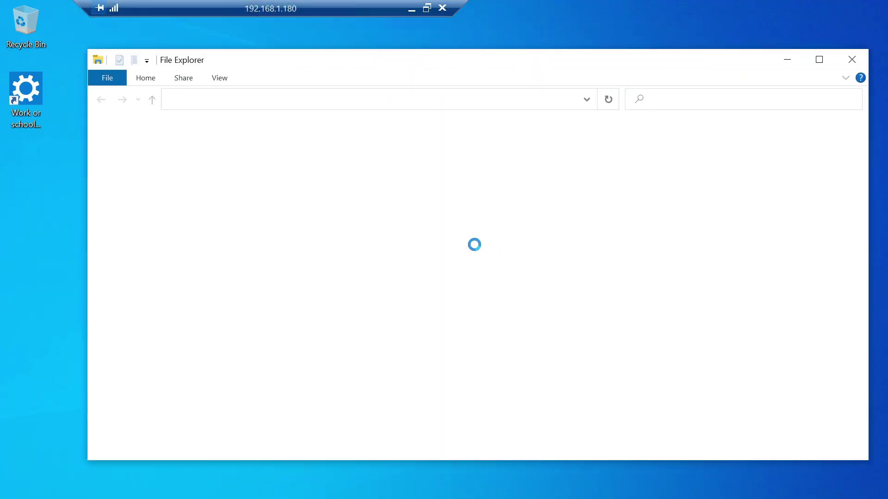
pyautogui.click(127, 300)
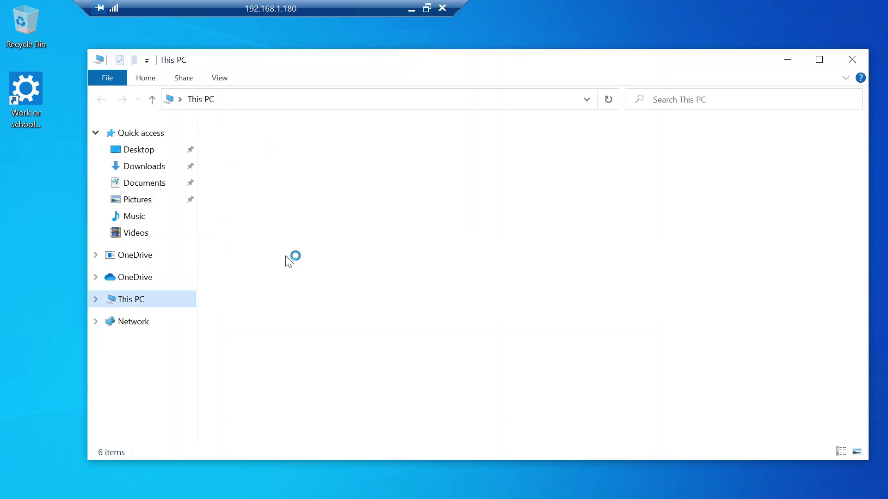
pyautogui.click(276, 296)
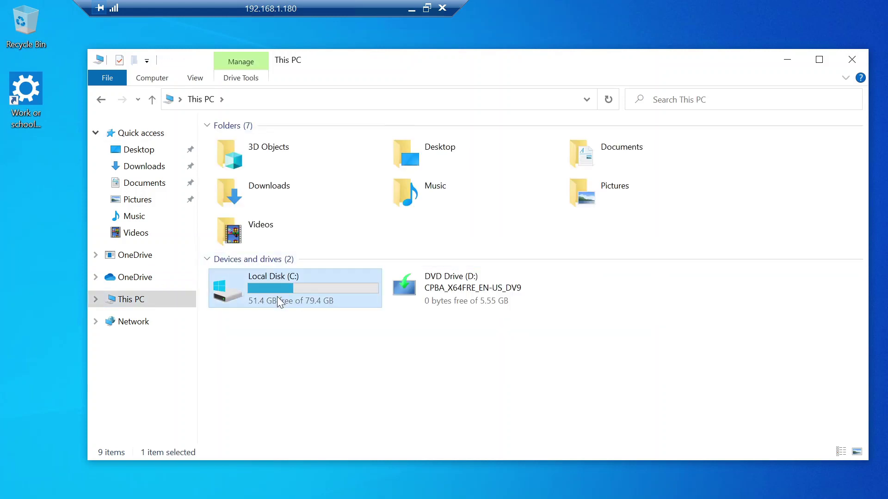
pyautogui.doubleClick(312, 290)
pyautogui.doubleClick(263, 159)
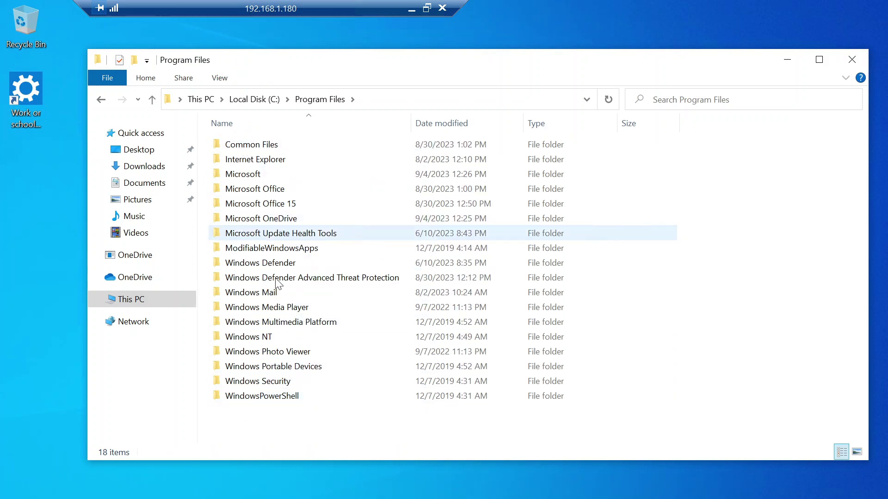
pyautogui.click(787, 59)
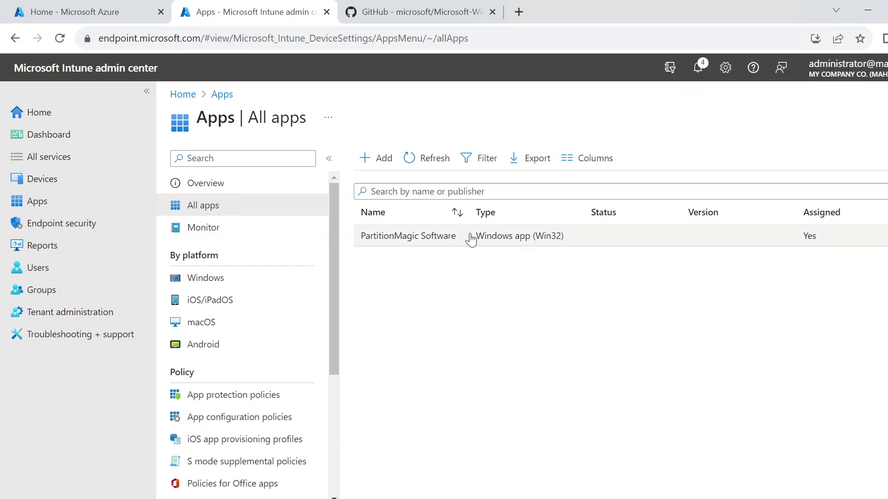
pyautogui.click(445, 236)
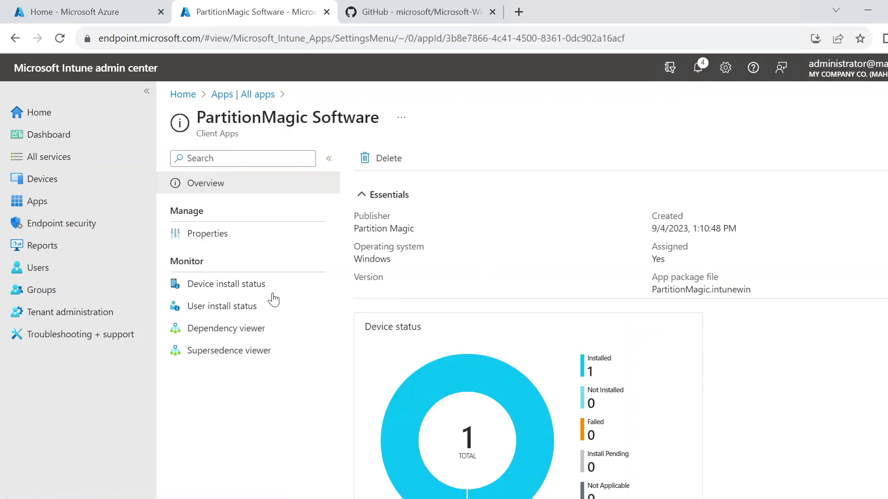
pyautogui.click(219, 290)
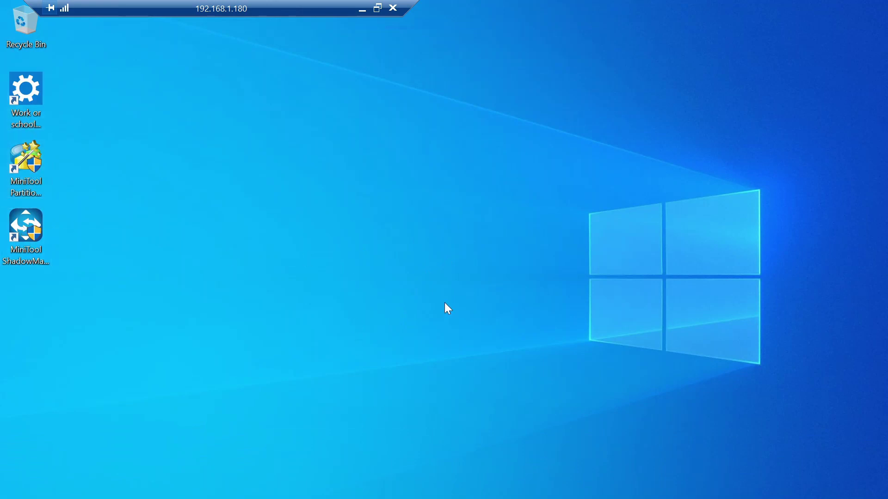
# - Navigate File Explorer to C:\Program Files\MiniTool Partition Wizard 12 on the client
pyautogui.press('super+e')
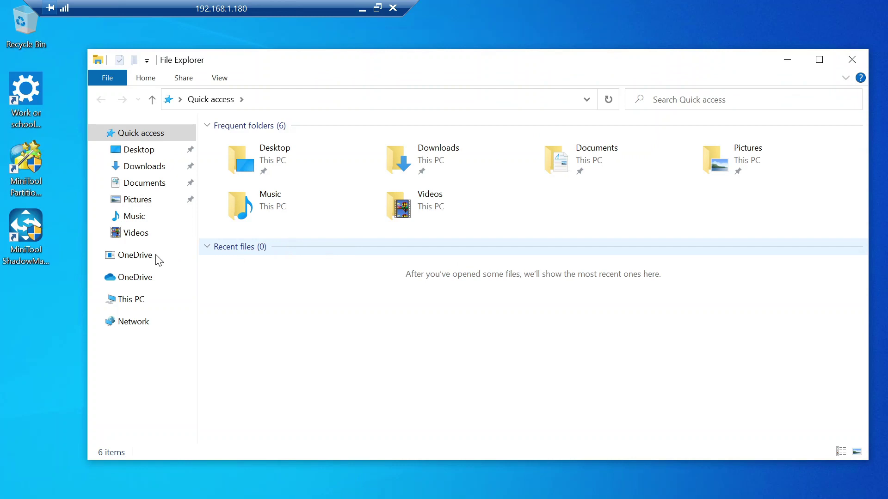
pyautogui.click(130, 299)
pyautogui.doubleClick(267, 290)
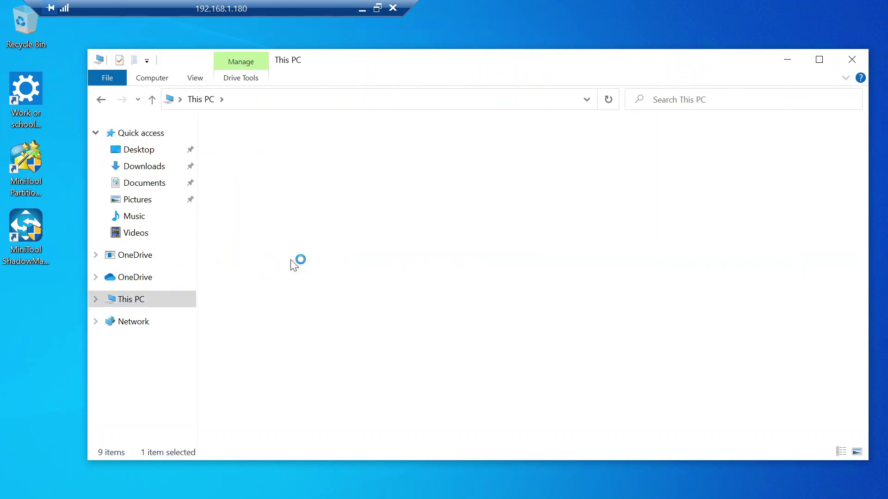
pyautogui.click(261, 175)
pyautogui.doubleClick(262, 174)
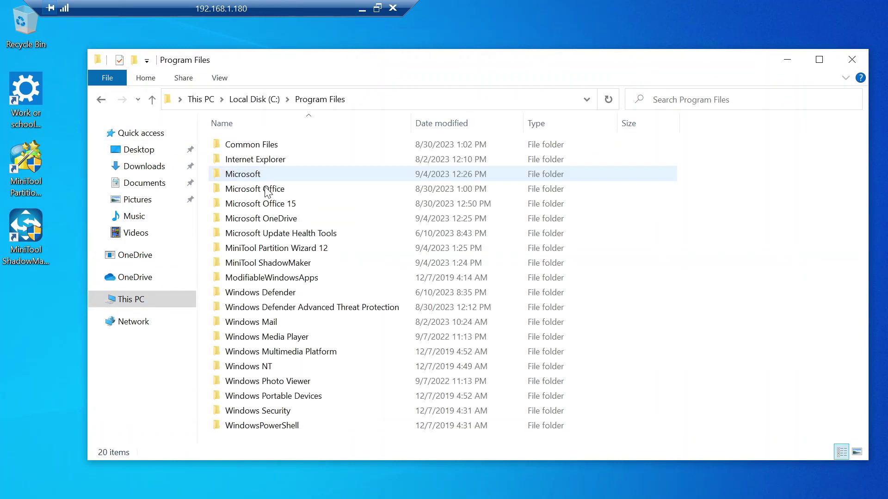
pyautogui.click(288, 249)
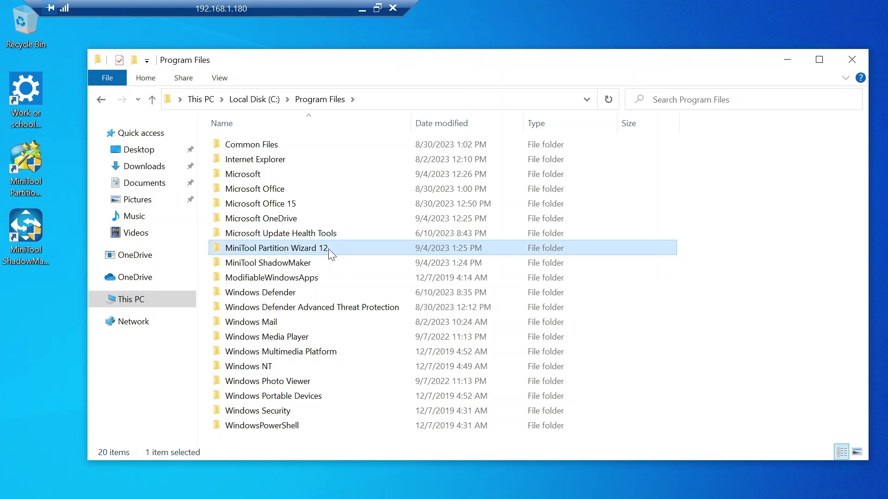
pyautogui.doubleClick(311, 253)
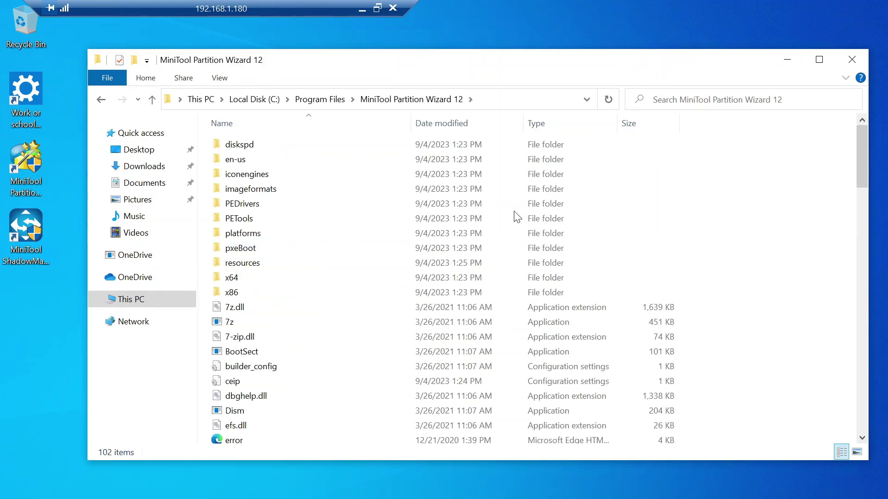
# - Open TestDocument to confirm it contains 'asdfasfsadf', then close Notepad
pyautogui.click(348, 186)
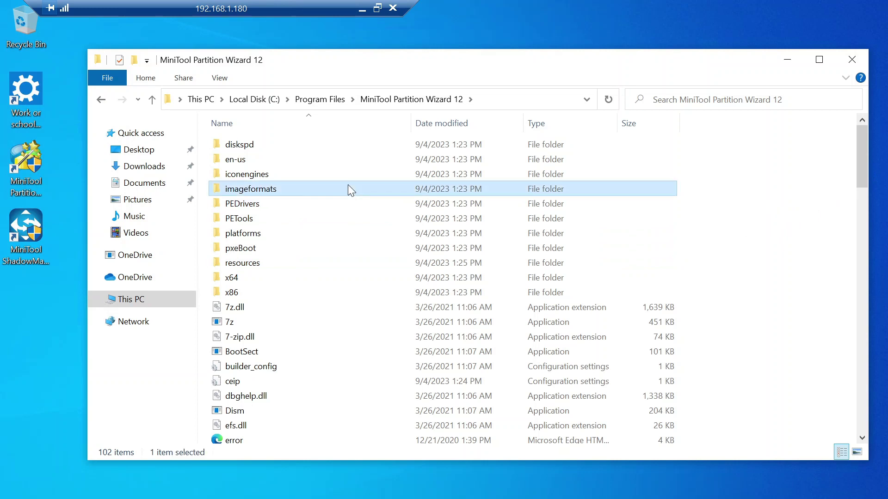
pyautogui.press('t')
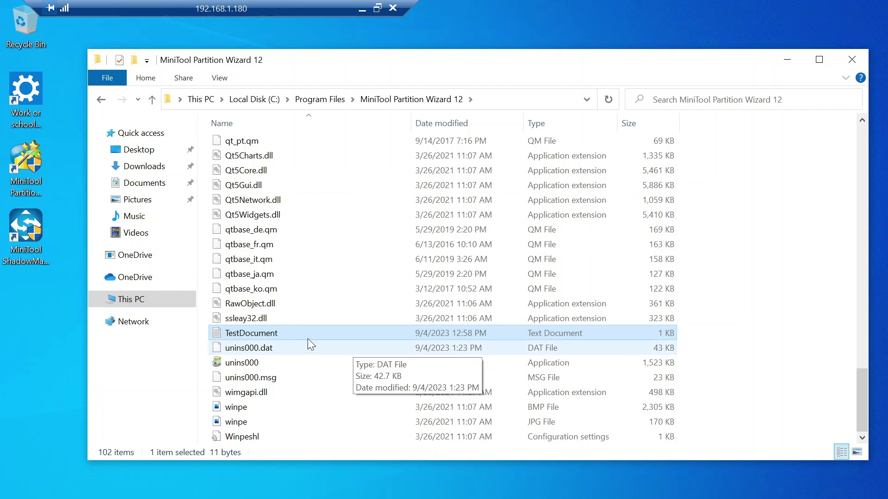
pyautogui.doubleClick(347, 340)
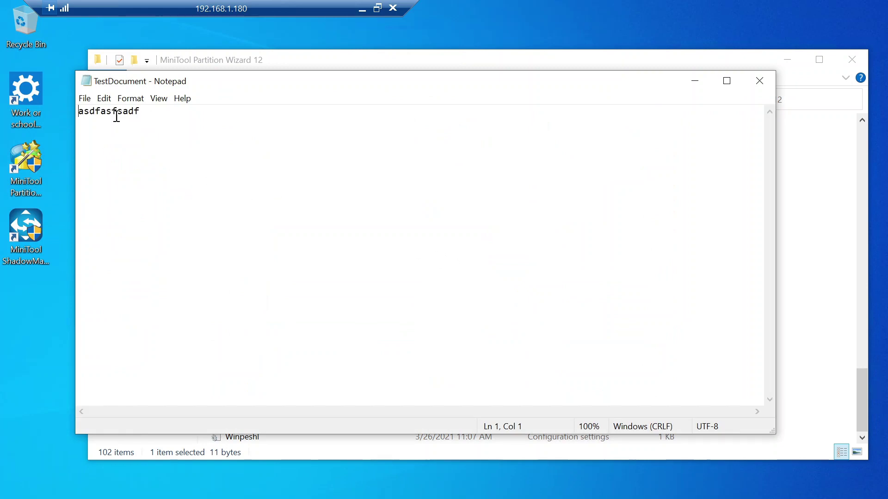
pyautogui.click(758, 83)
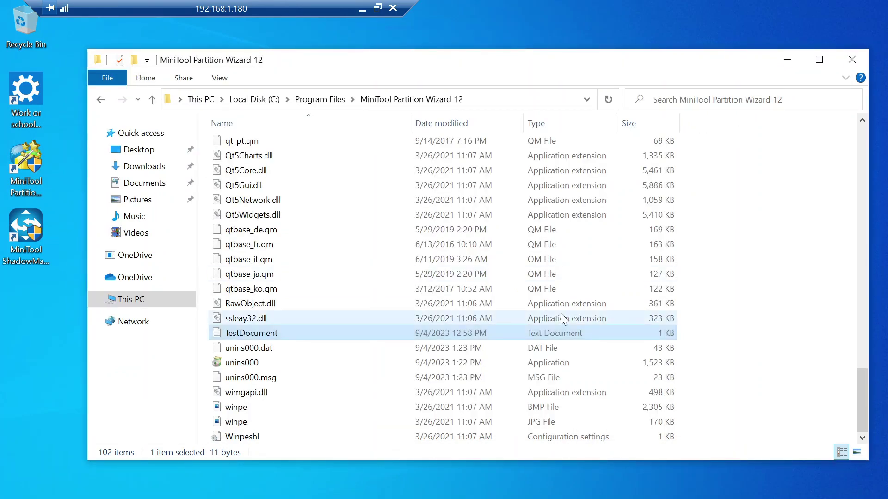